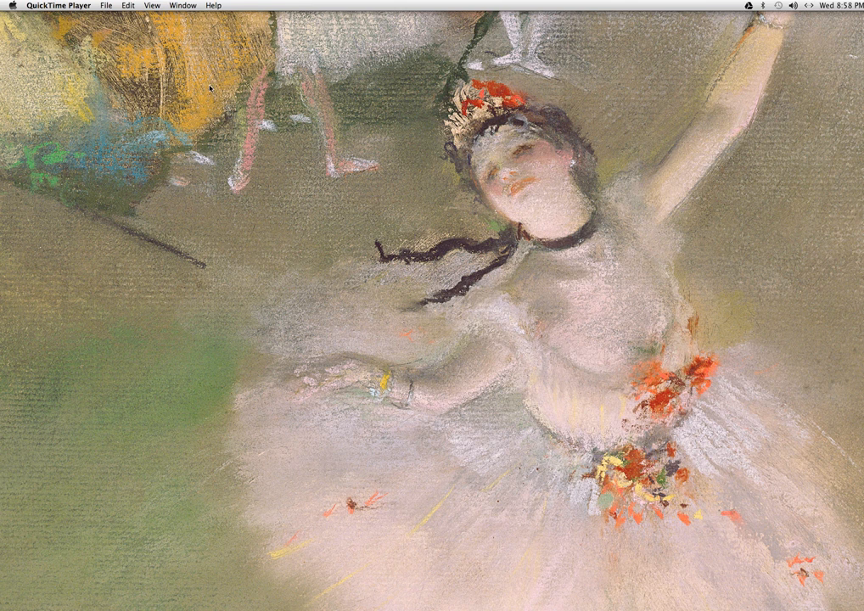
Launch Digital Performer 7.24 and slightly reposition the ARIA Player effects window.
{"action": "mouse_move", "coordinate": [528, 576]}
{"action": "mouse_move", "coordinate": [514, 604]}
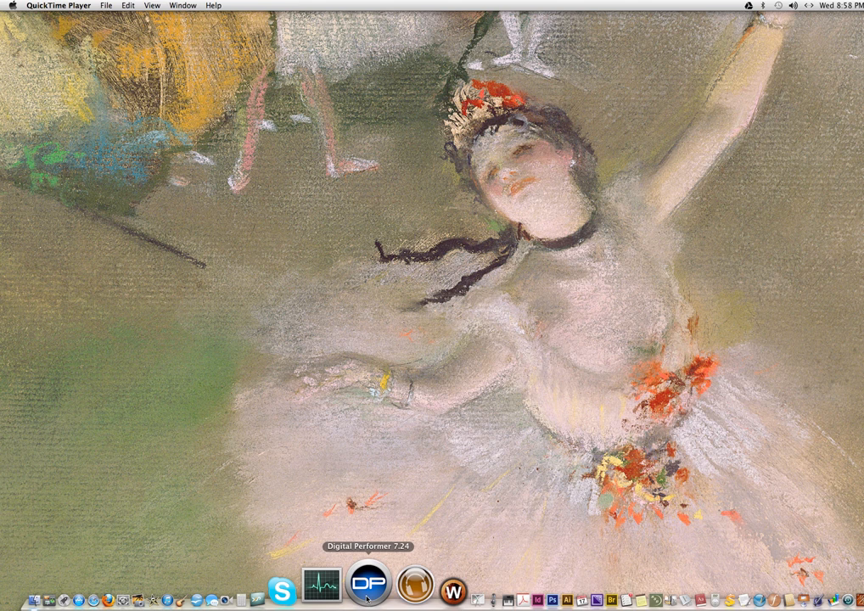
{"action": "left_click", "coordinate": [367, 599]}
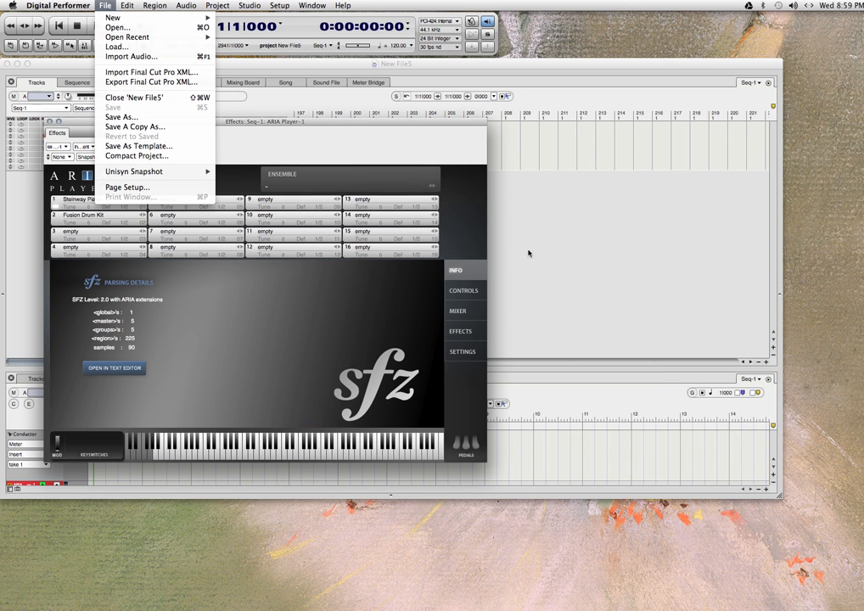
{"action": "left_click", "coordinate": [573, 268]}
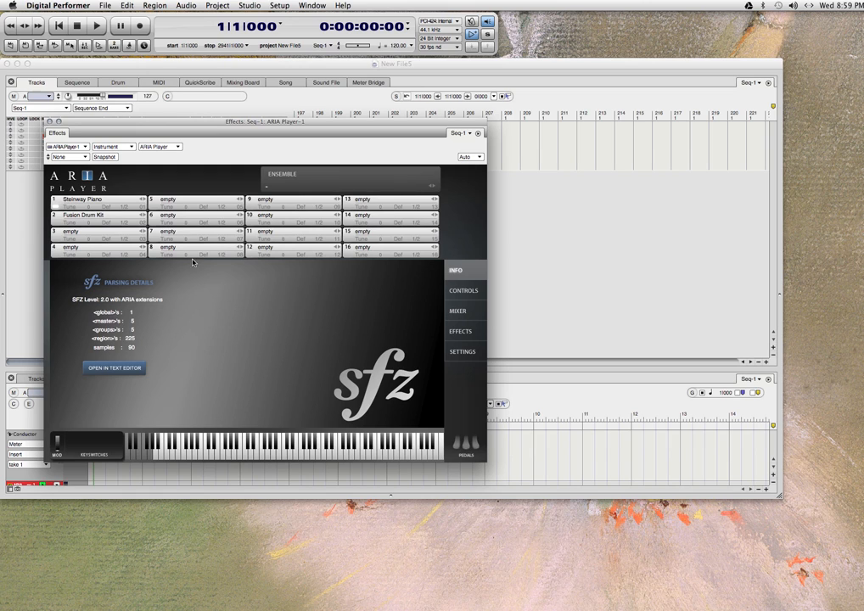
{"action": "left_click_drag", "start_coordinate": [170, 121], "coordinate": [164, 119]}
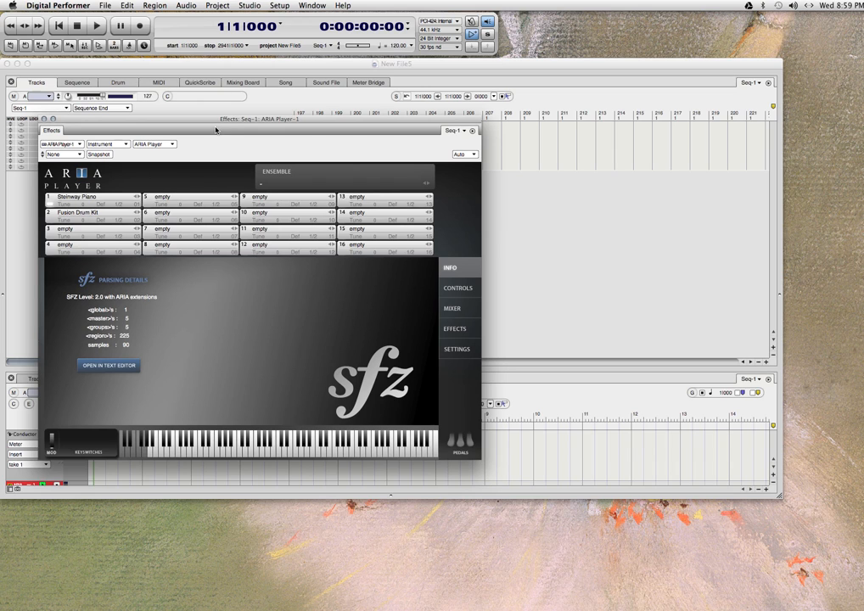
{"action": "left_click_drag", "start_coordinate": [170, 119], "coordinate": [170, 120]}
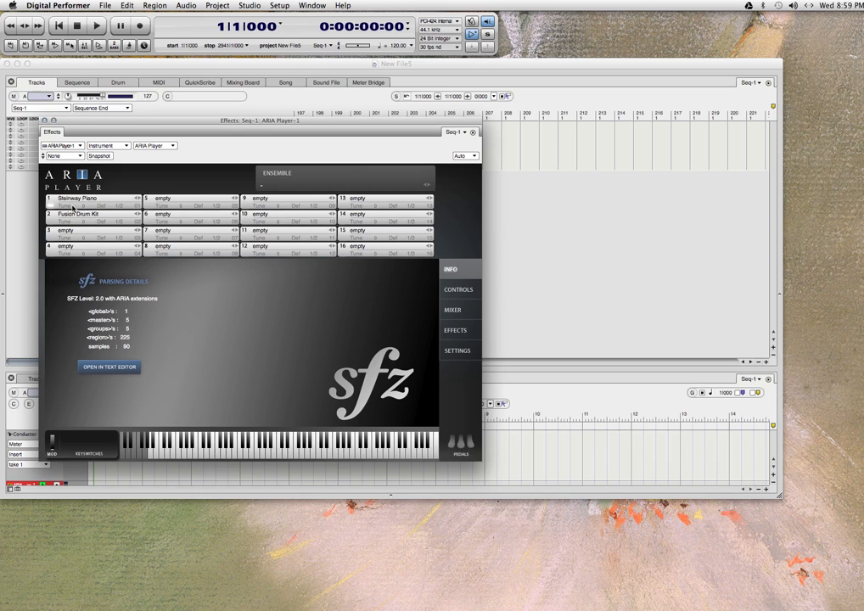
Load Steinway Piano into ARIA Player slot 1 from the Keyboards category of the Finale Default Bank.
{"action": "left_click", "coordinate": [88, 199]}
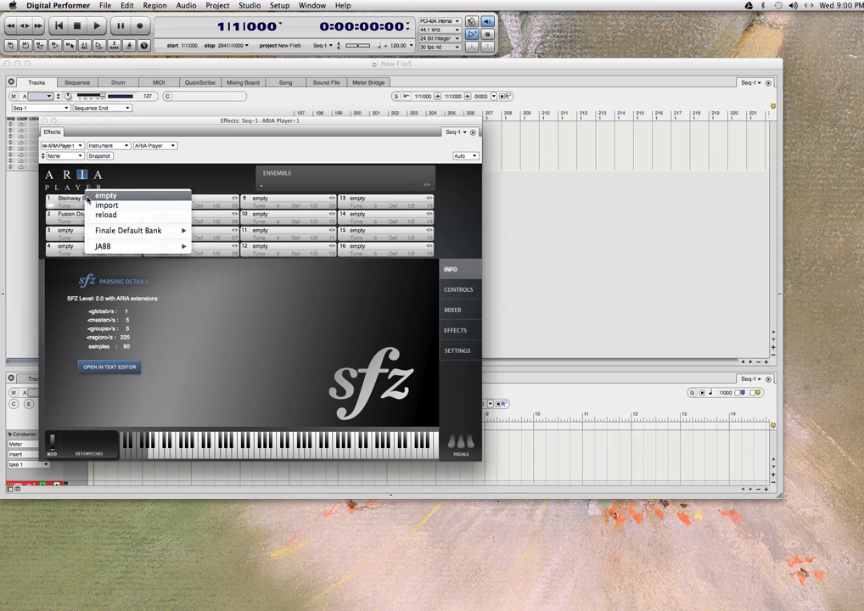
{"action": "mouse_move", "coordinate": [114, 232]}
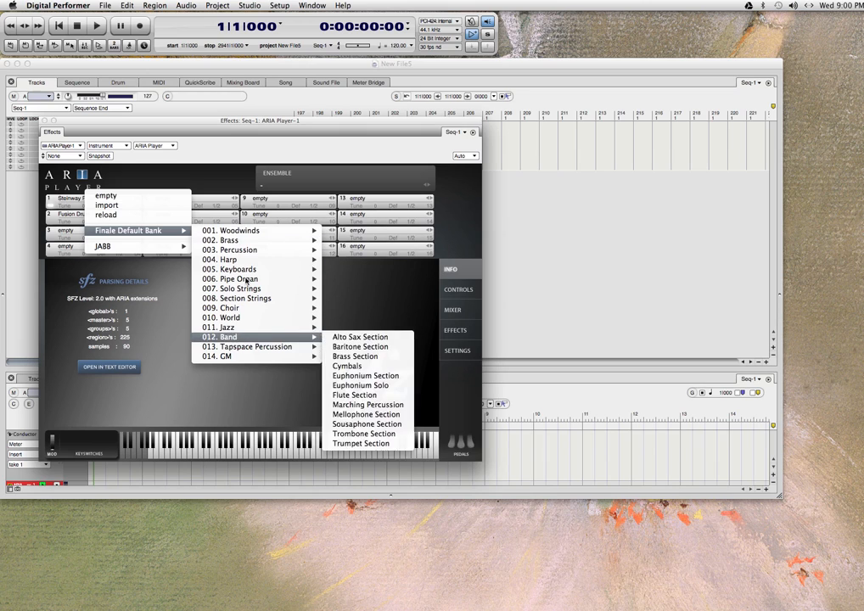
{"action": "mouse_move", "coordinate": [280, 269]}
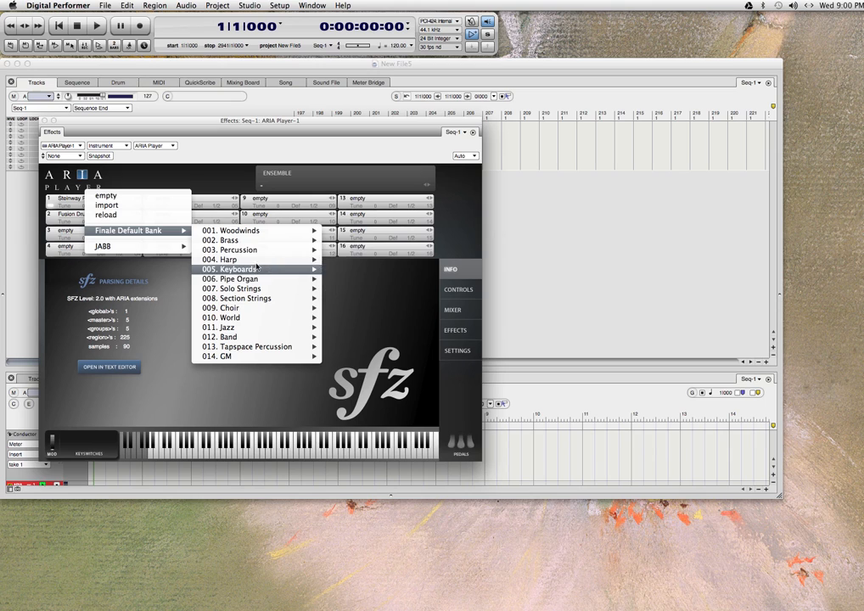
{"action": "mouse_move", "coordinate": [233, 329]}
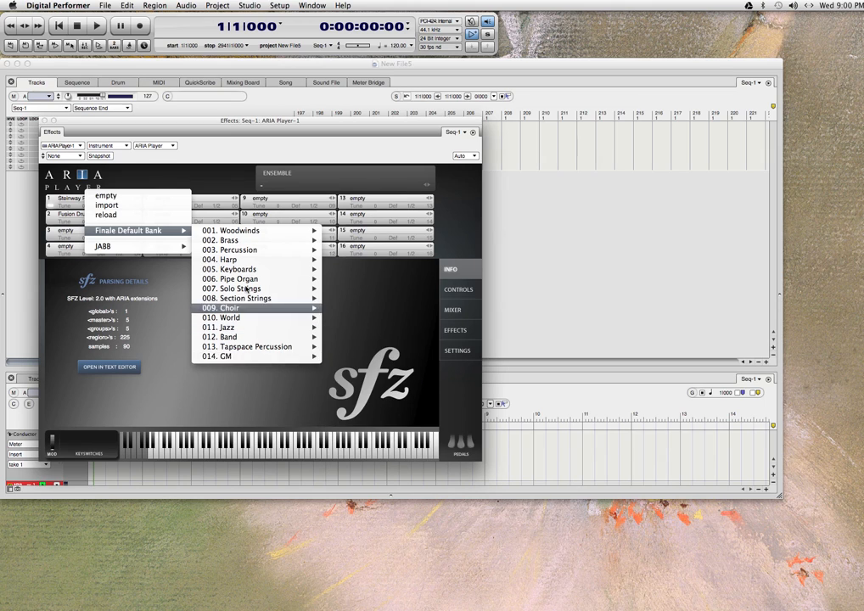
{"action": "mouse_move", "coordinate": [247, 274]}
{"action": "left_click", "coordinate": [357, 288]}
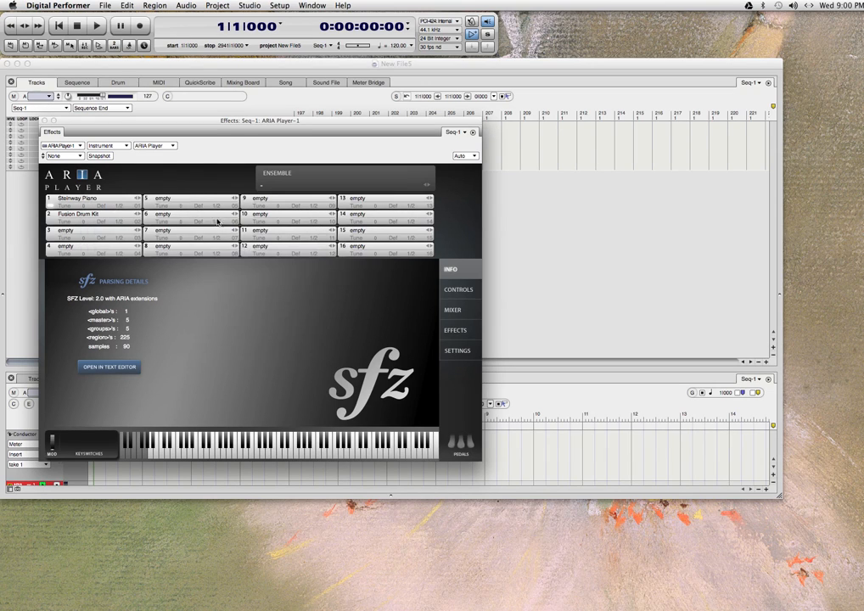
Replace the instrument in ARIA Player slot 2 with Upright Bass KS from the Finale Default Bank's Jazz category.
{"action": "left_click", "coordinate": [79, 215]}
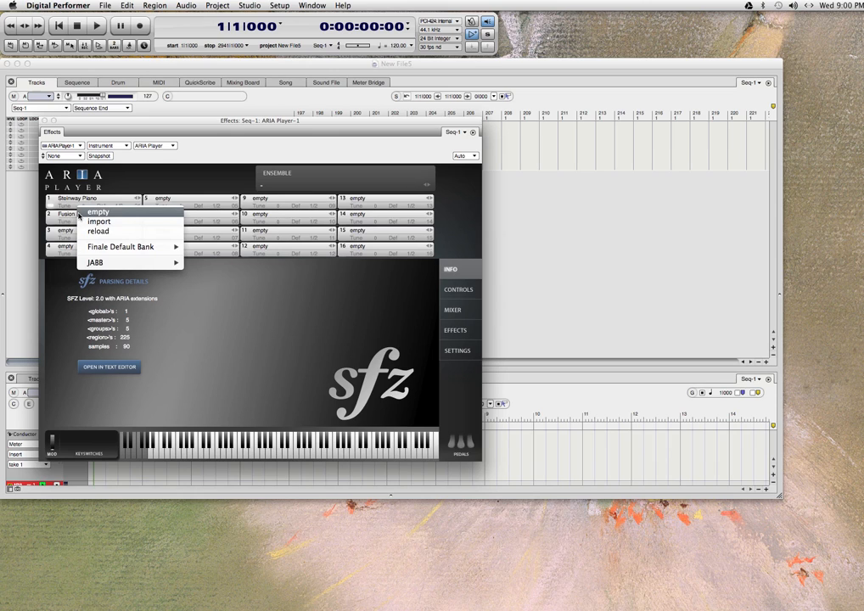
{"action": "mouse_move", "coordinate": [136, 247]}
{"action": "mouse_move", "coordinate": [215, 248]}
{"action": "mouse_move", "coordinate": [235, 343]}
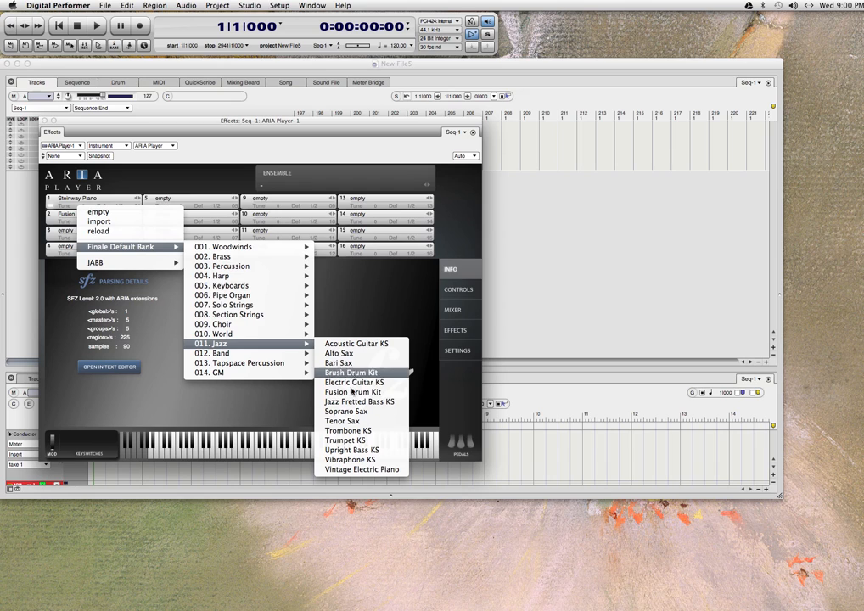
{"action": "left_click", "coordinate": [371, 451]}
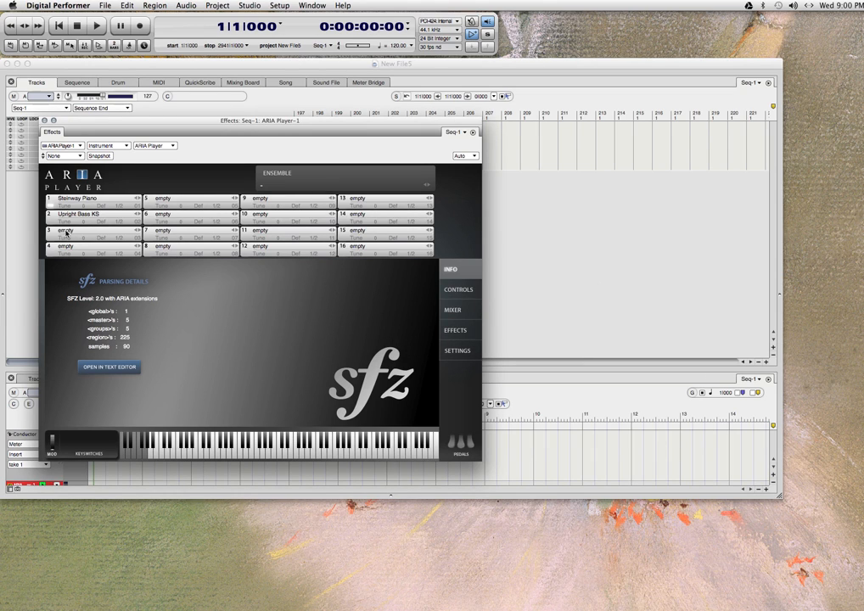
Load Fusion Drum Kit into ARIA Player slot 3 from the Finale Default Bank's Jazz category.
{"action": "left_click", "coordinate": [68, 231]}
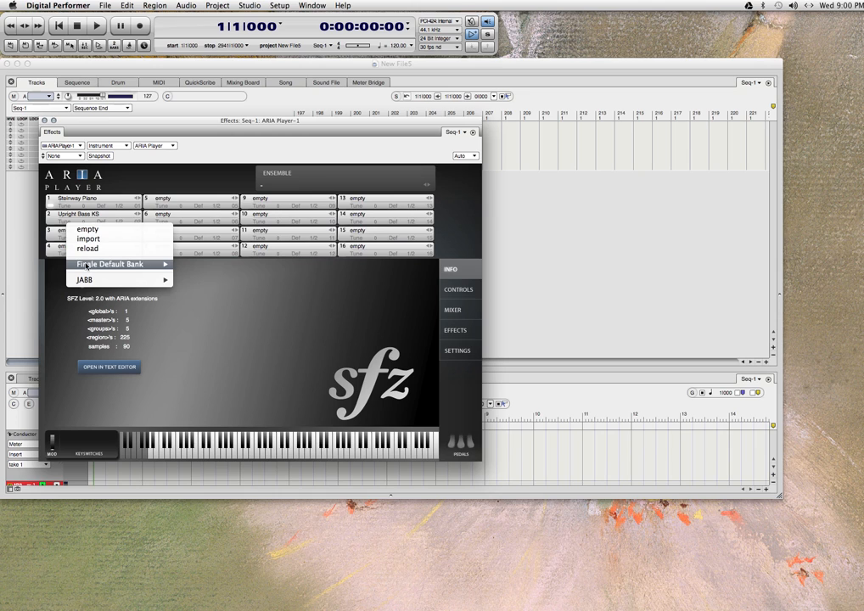
{"action": "mouse_move", "coordinate": [242, 362]}
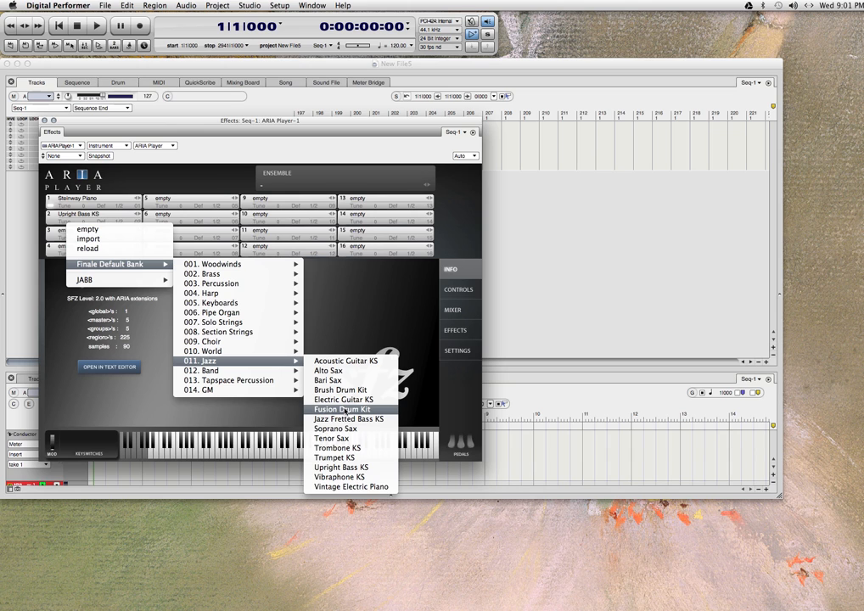
{"action": "left_click", "coordinate": [345, 410]}
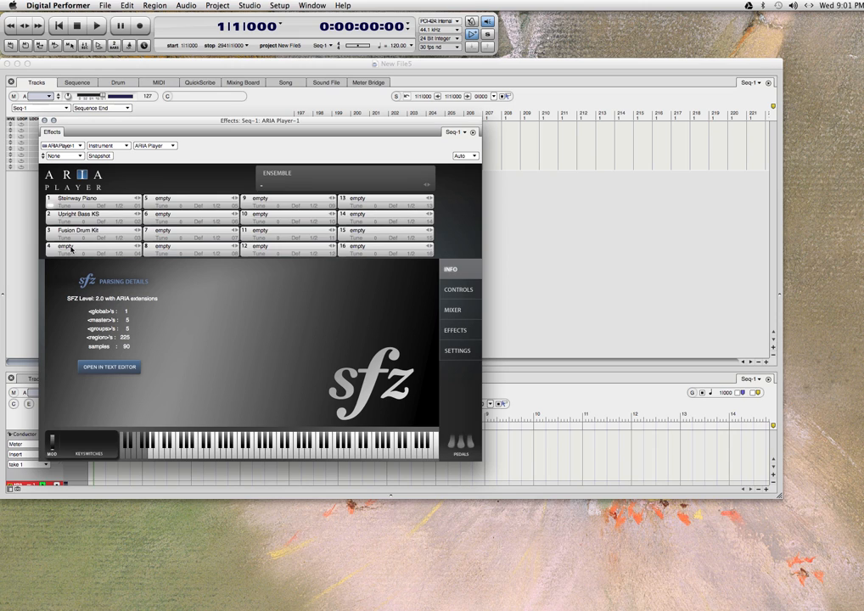
Load a second Fusion Drum Kit into ARIA Player slot 4 from the same Jazz category.
{"action": "left_click", "coordinate": [71, 249]}
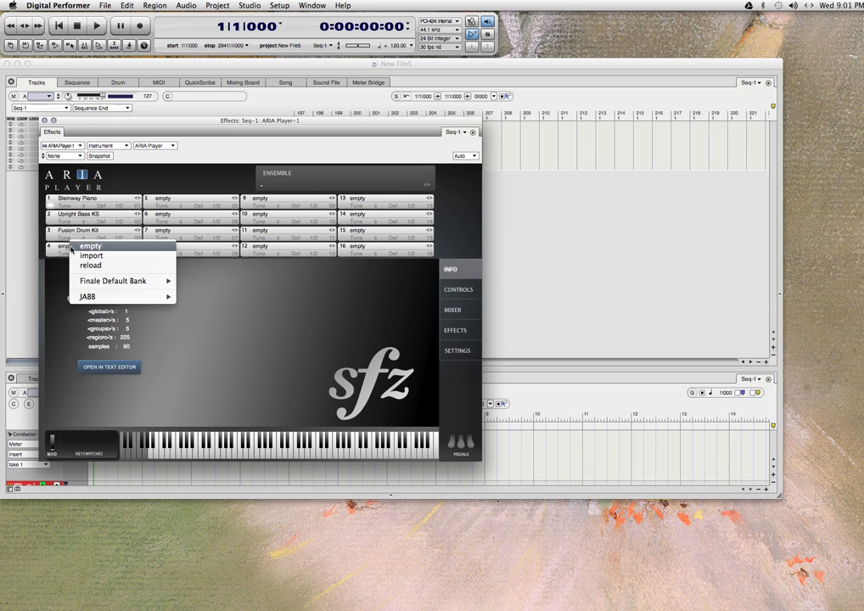
{"action": "left_click", "coordinate": [72, 247]}
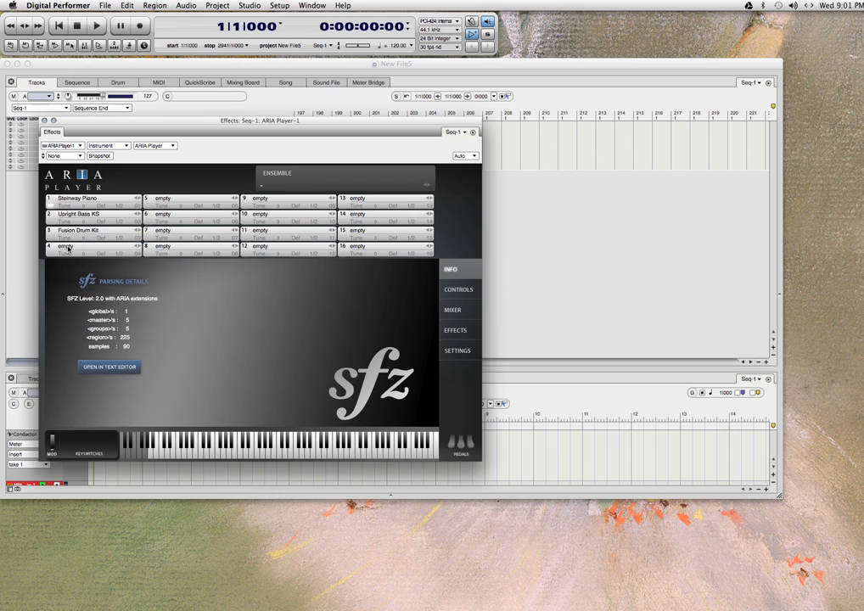
{"action": "left_click", "coordinate": [68, 248]}
{"action": "mouse_move", "coordinate": [162, 281]}
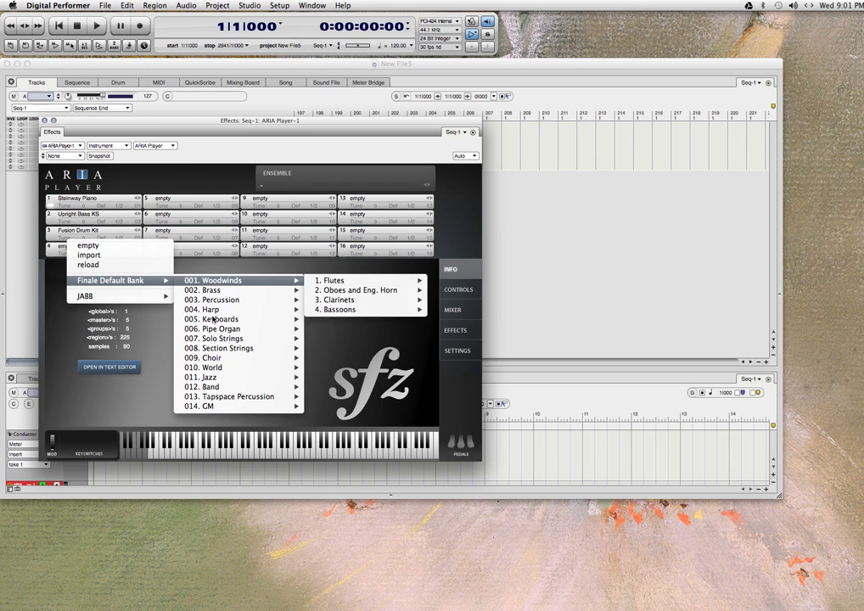
{"action": "mouse_move", "coordinate": [238, 377]}
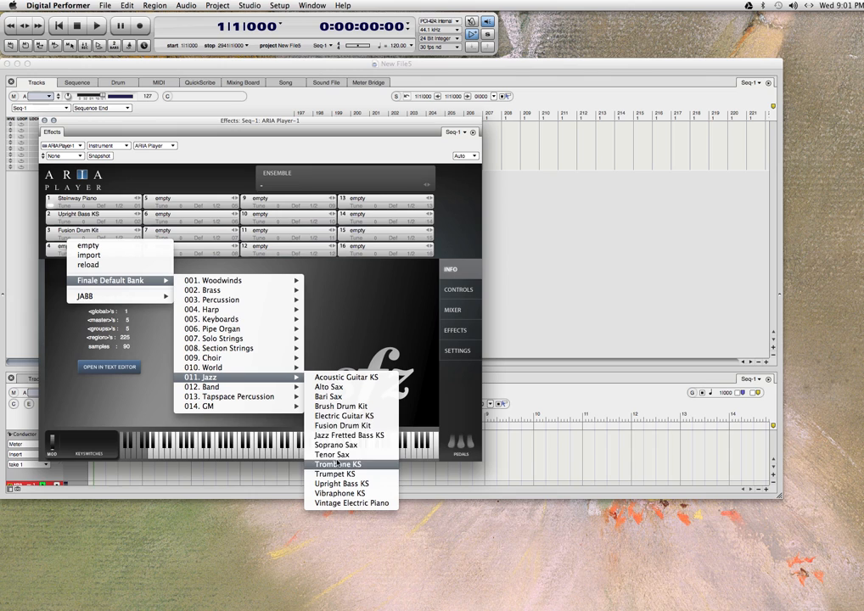
{"action": "left_click", "coordinate": [365, 426]}
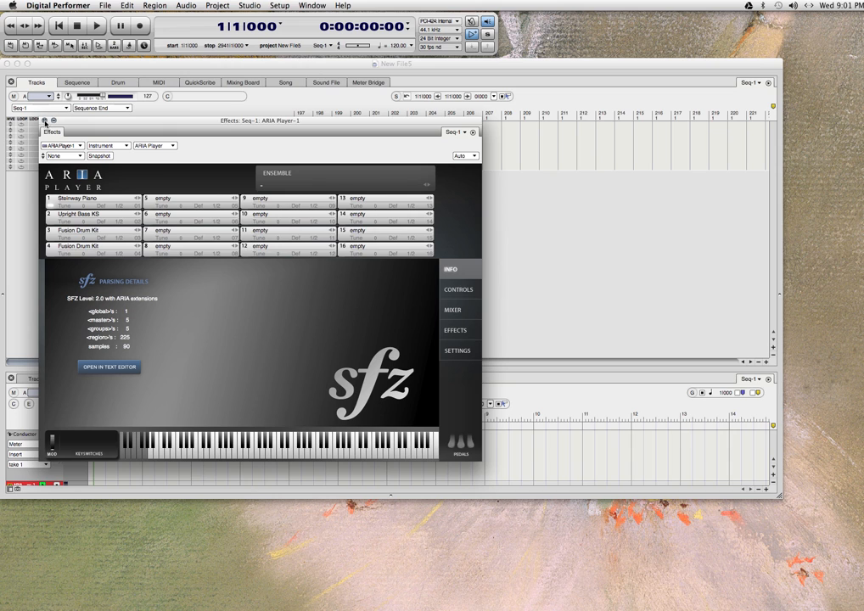
Close the ARIA Player window and widen the track list so all columns through Comments are shown.
{"action": "left_click", "coordinate": [45, 120]}
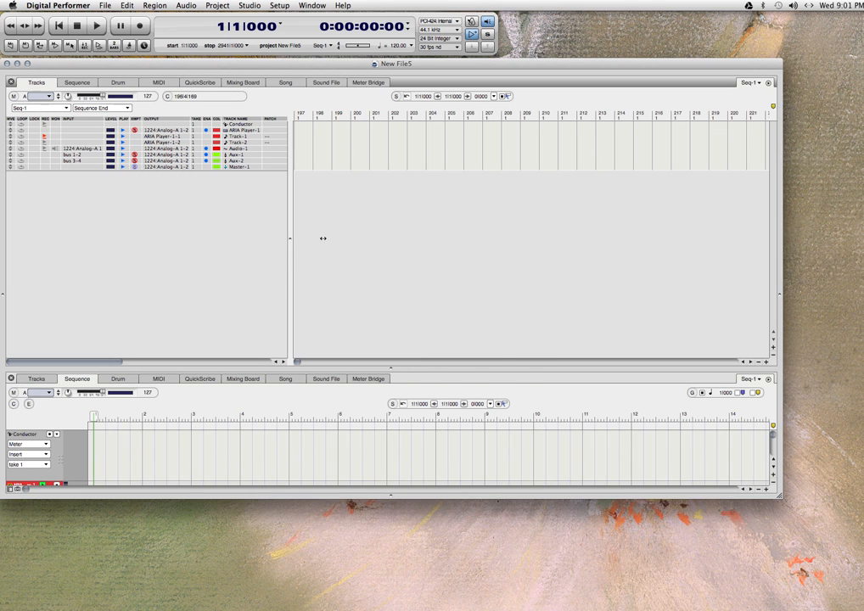
{"action": "left_click_drag", "start_coordinate": [317, 238], "coordinate": [370, 239]}
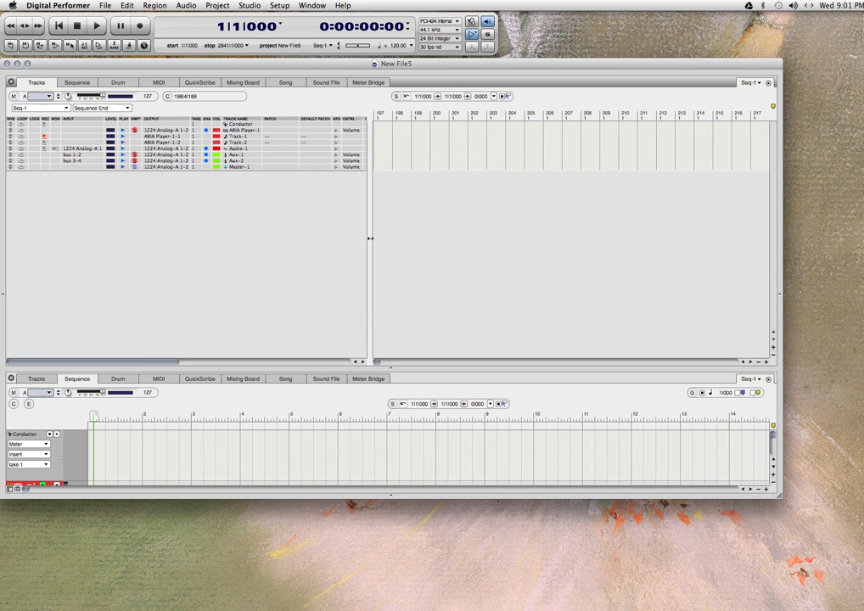
{"action": "left_click_drag", "start_coordinate": [370, 238], "coordinate": [311, 239]}
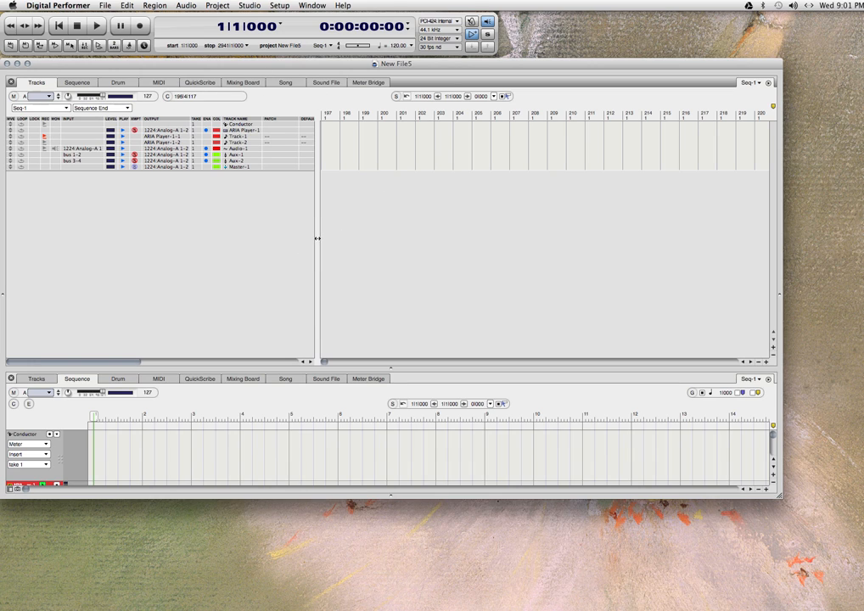
{"action": "left_click_drag", "start_coordinate": [362, 236], "coordinate": [432, 232]}
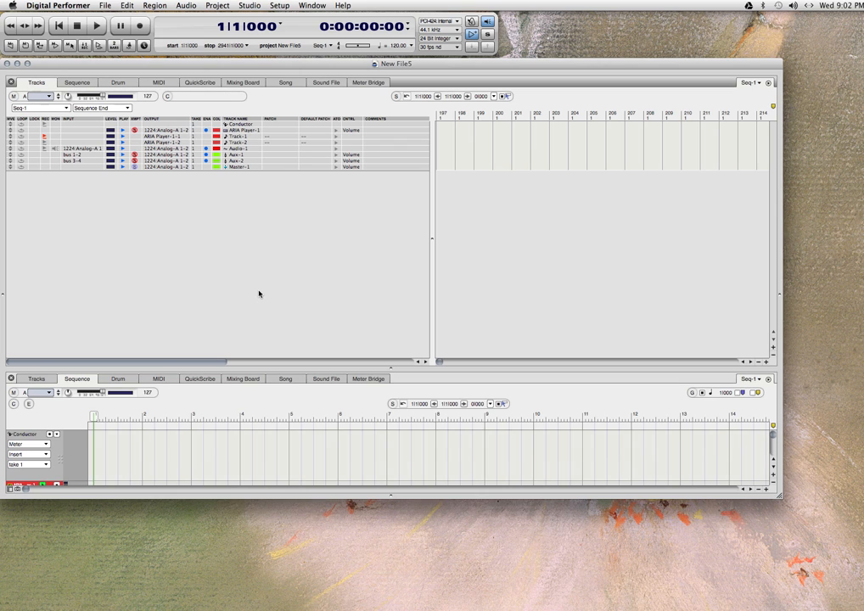
Close the New File5 consolidated window and disable Consolidated Editing in the Consolidated Windows preferences.
{"action": "left_click", "coordinate": [6, 63]}
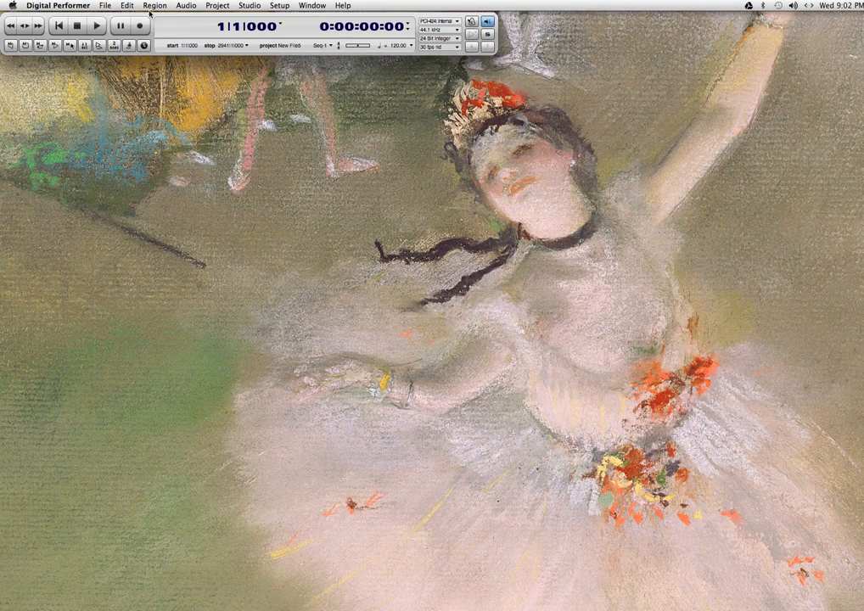
{"action": "left_click_drag", "start_coordinate": [132, 11], "coordinate": [165, 15]}
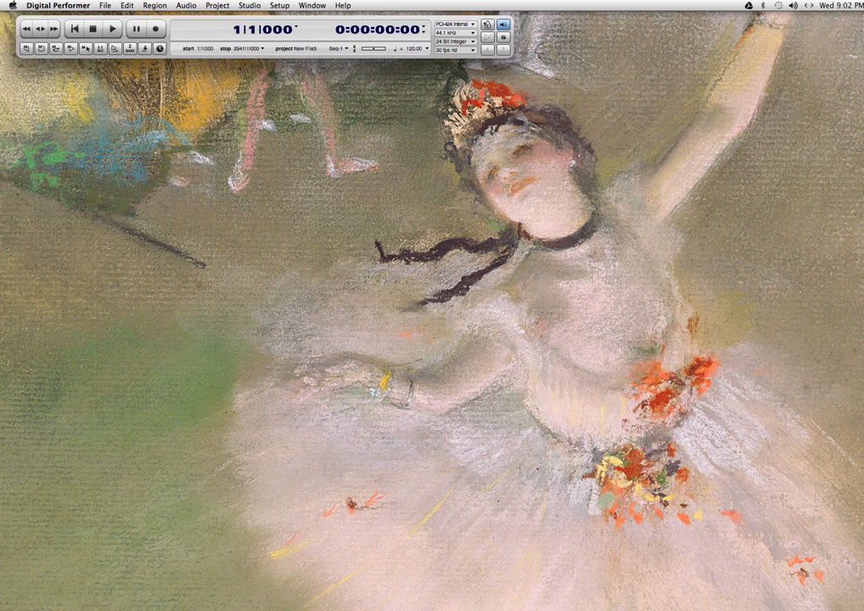
{"action": "left_click", "coordinate": [55, 6]}
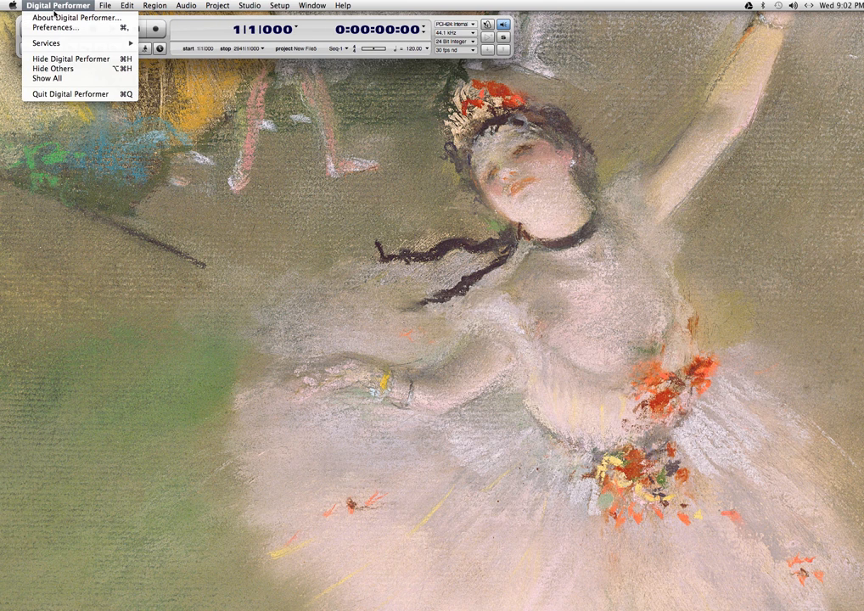
{"action": "left_click", "coordinate": [55, 28]}
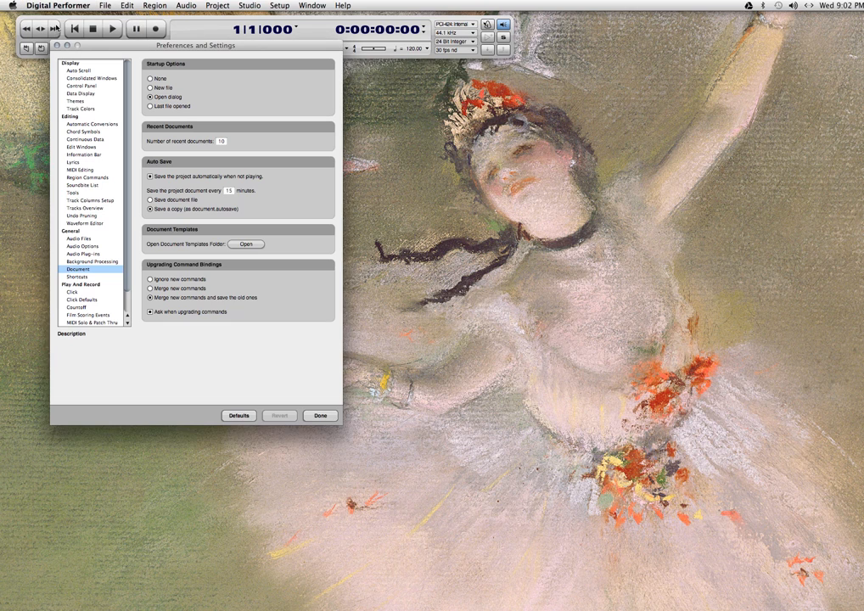
{"action": "left_click", "coordinate": [86, 78]}
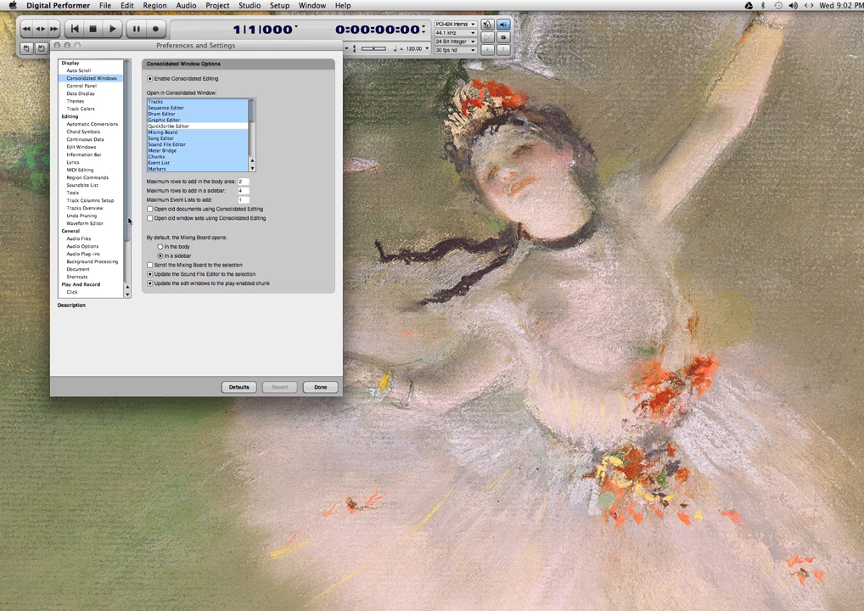
{"action": "left_click", "coordinate": [150, 79]}
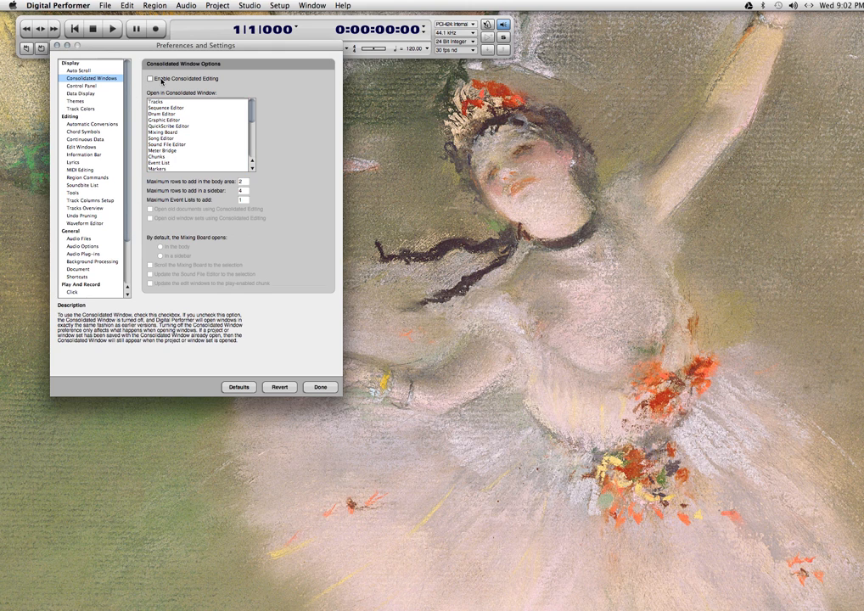
{"action": "mouse_move", "coordinate": [217, 83]}
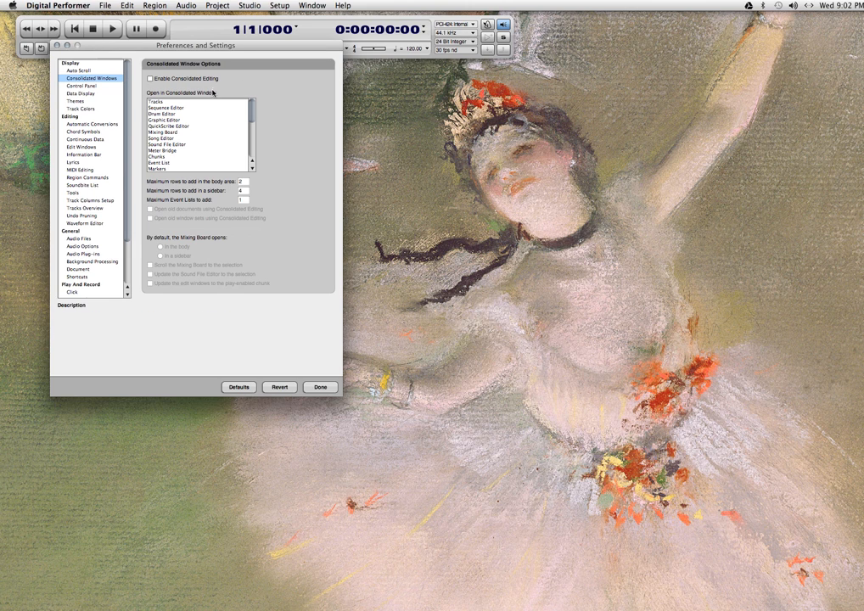
{"action": "mouse_move", "coordinate": [203, 136]}
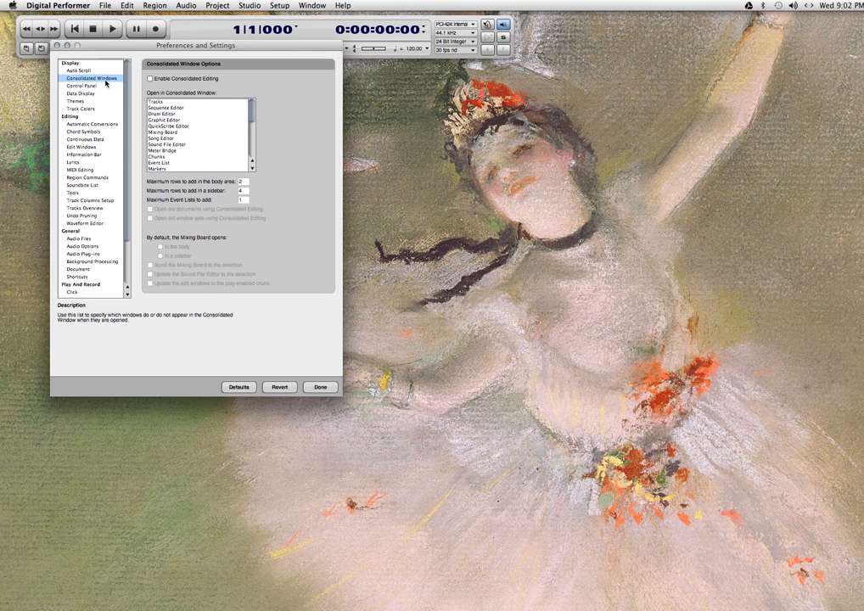
{"action": "left_click", "coordinate": [316, 388]}
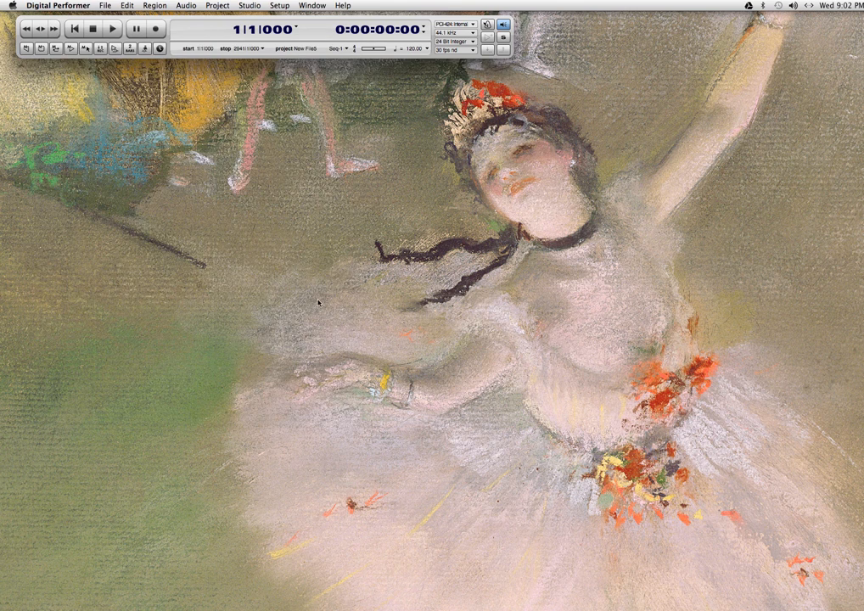
Open the Tracks window and move it up to sit just below the control panel.
{"action": "left_click", "coordinate": [210, 6]}
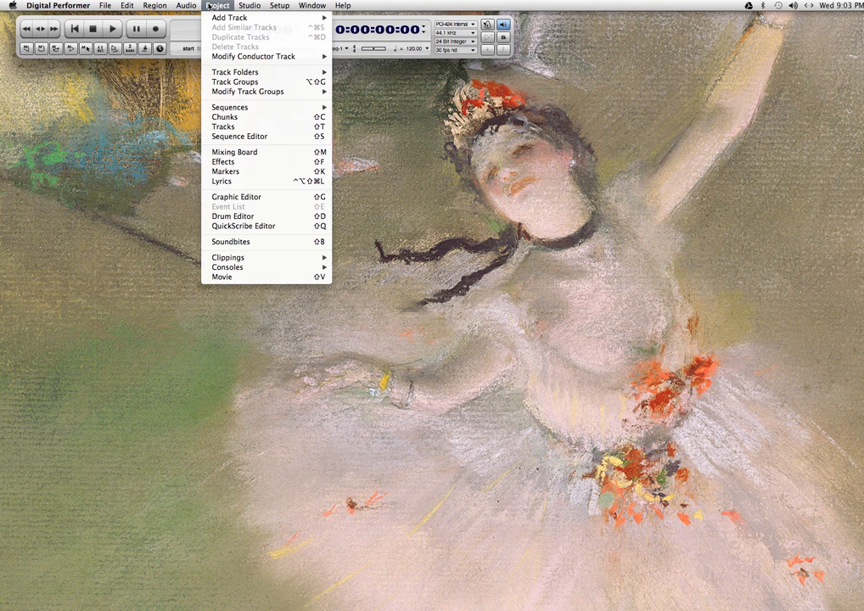
{"action": "left_click", "coordinate": [208, 8]}
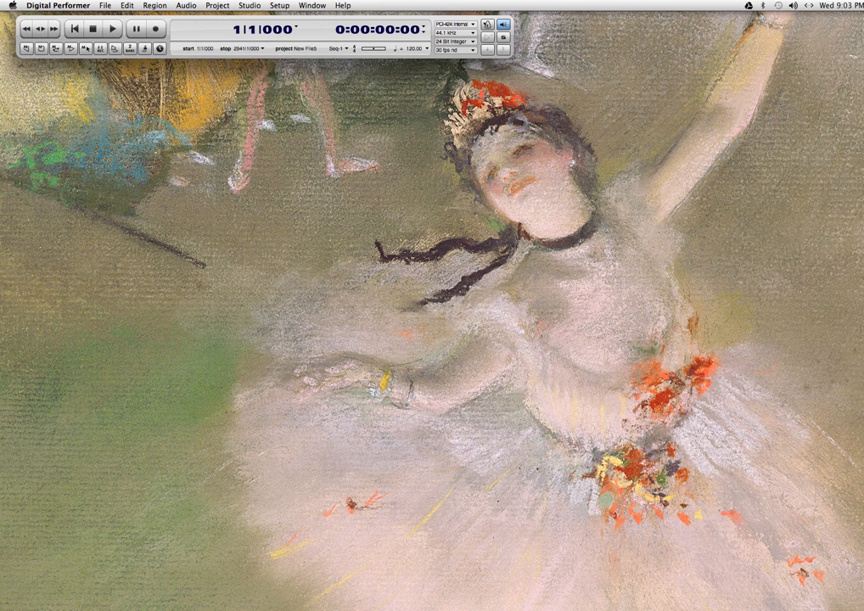
{"action": "left_click", "coordinate": [218, 9]}
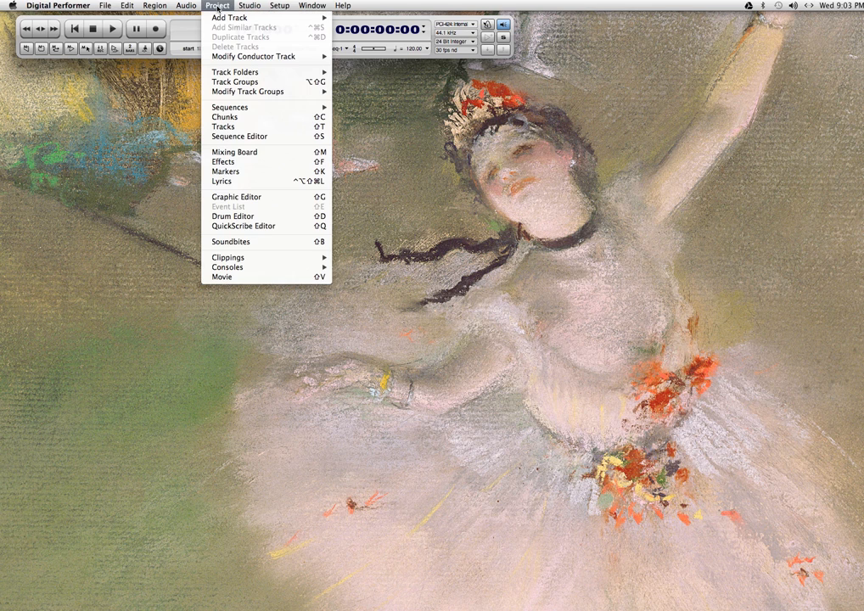
{"action": "left_click", "coordinate": [247, 129]}
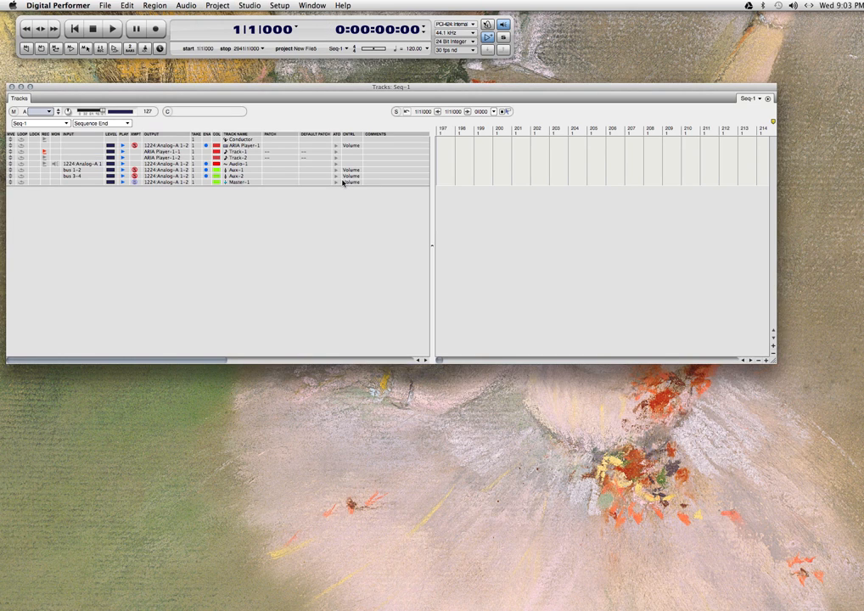
{"action": "left_click_drag", "start_coordinate": [298, 86], "coordinate": [307, 71]}
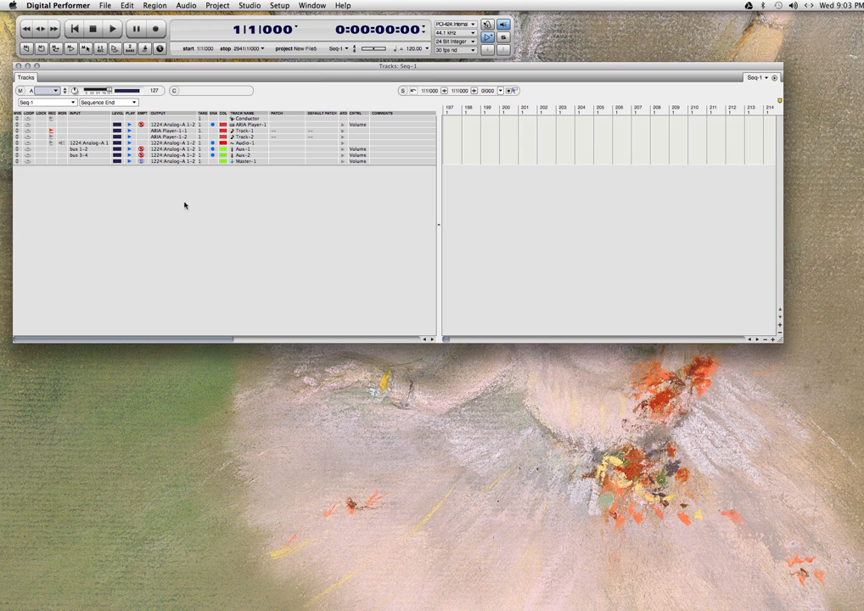
{"action": "mouse_move", "coordinate": [280, 74]}
{"action": "left_mouse_down"}
{"action": "mouse_move", "coordinate": [274, 70]}
{"action": "mouse_move", "coordinate": [281, 73]}
{"action": "left_mouse_up"}
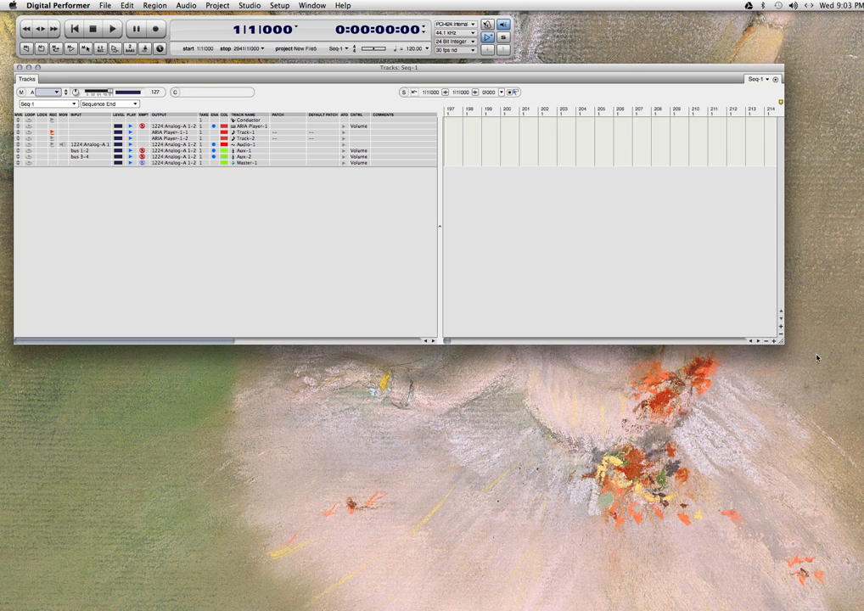
Increase the row height of the track list slightly and enlarge the Tracks window.
{"action": "left_click", "coordinate": [781, 328]}
{"action": "left_click", "coordinate": [781, 328]}
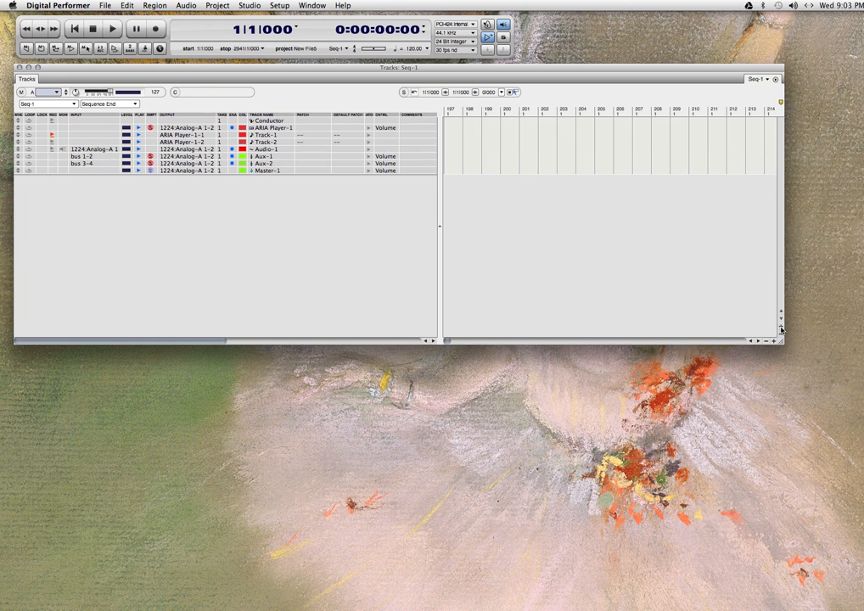
{"action": "left_click", "coordinate": [781, 328]}
{"action": "left_click", "coordinate": [781, 328]}
{"action": "left_click", "coordinate": [781, 327]}
{"action": "left_click", "coordinate": [781, 328]}
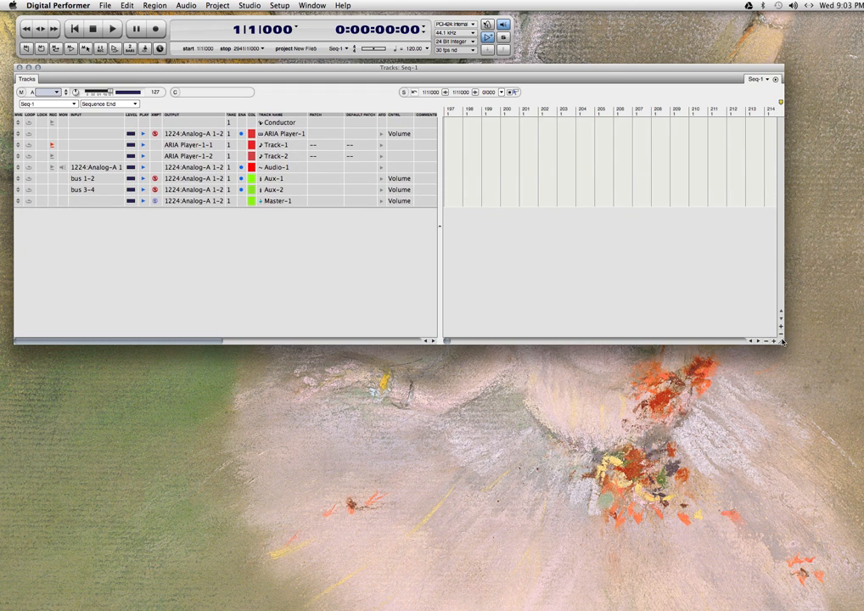
{"action": "left_click", "coordinate": [781, 335]}
{"action": "left_click", "coordinate": [781, 335]}
{"action": "left_click", "coordinate": [781, 335]}
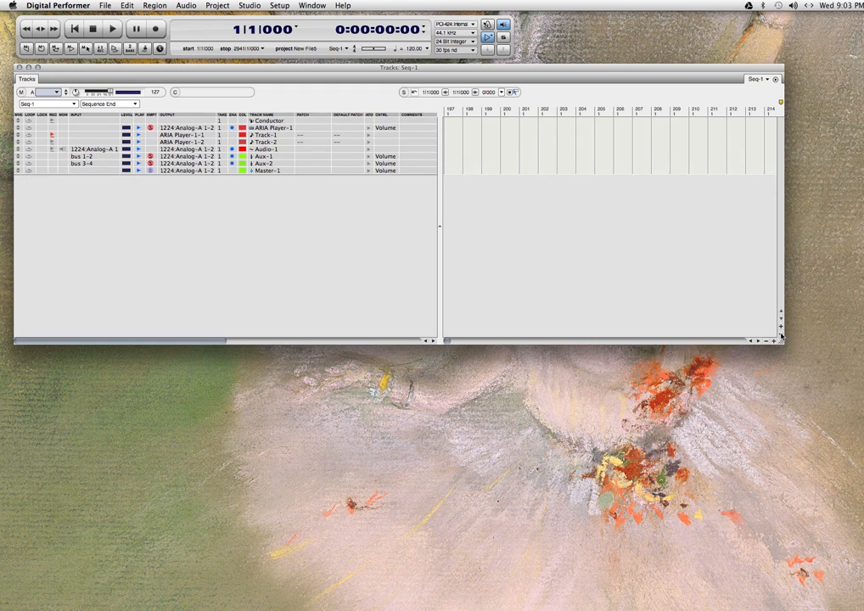
{"action": "left_click", "coordinate": [781, 327]}
{"action": "left_click", "coordinate": [781, 328]}
{"action": "left_click", "coordinate": [781, 328]}
{"action": "left_click", "coordinate": [781, 328]}
{"action": "left_click", "coordinate": [781, 328]}
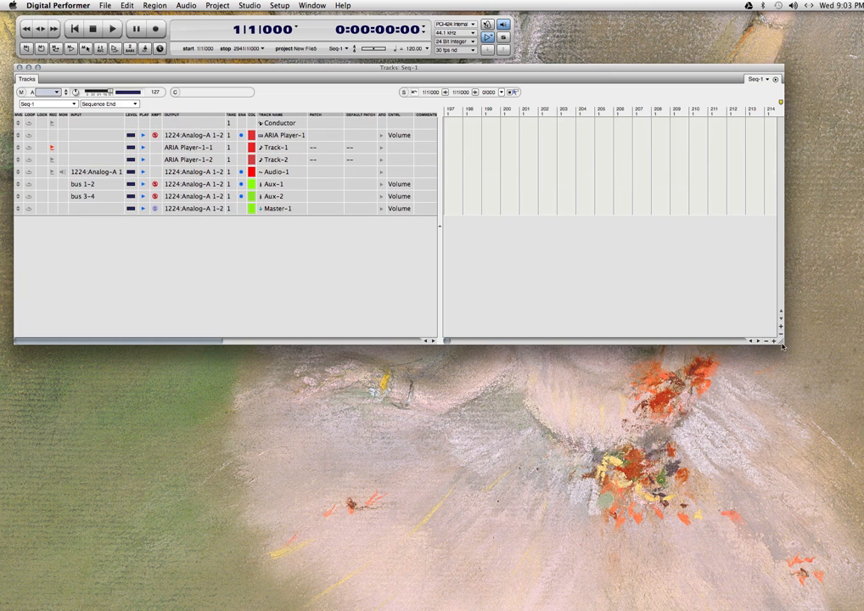
{"action": "left_click_drag", "start_coordinate": [779, 343], "coordinate": [802, 374]}
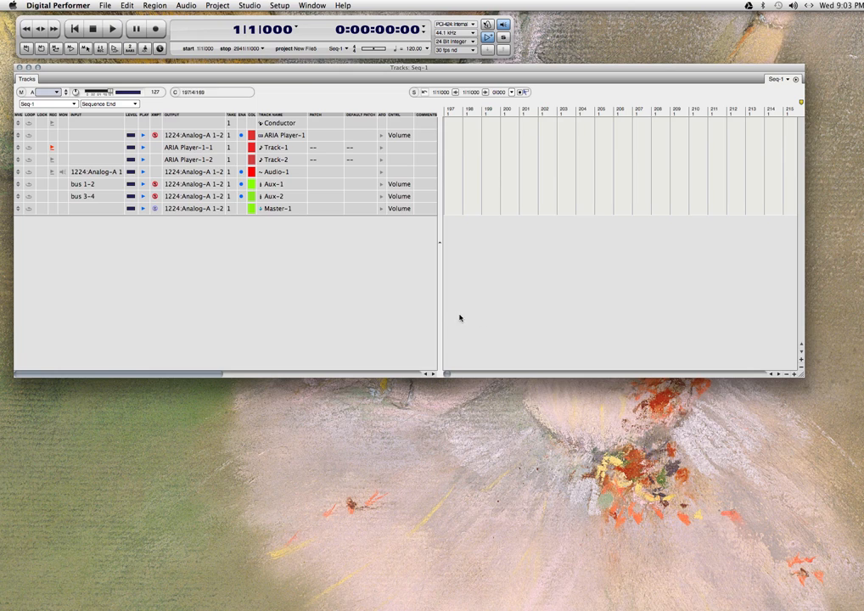
{"action": "left_click", "coordinate": [802, 368]}
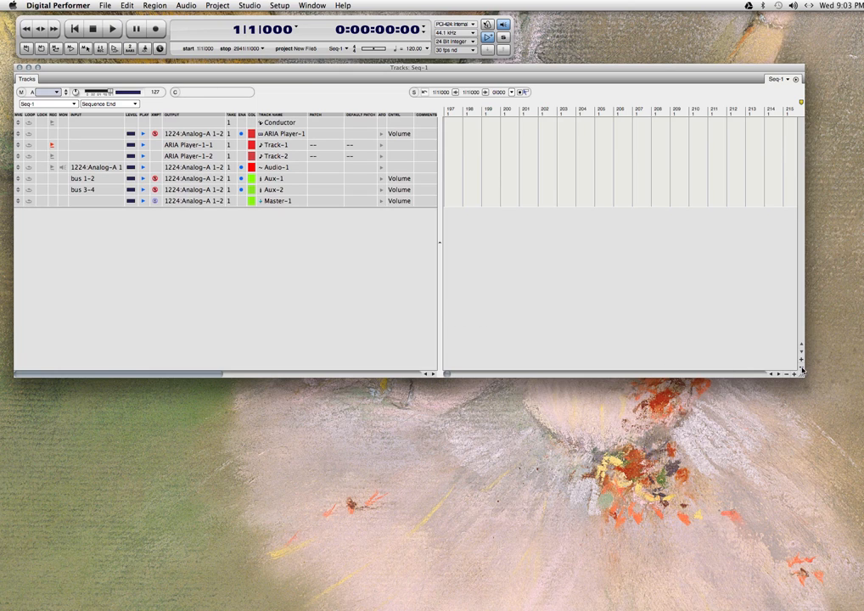
{"action": "left_click", "coordinate": [801, 368]}
{"action": "left_click", "coordinate": [801, 368]}
{"action": "left_click", "coordinate": [802, 368]}
{"action": "left_click", "coordinate": [801, 368]}
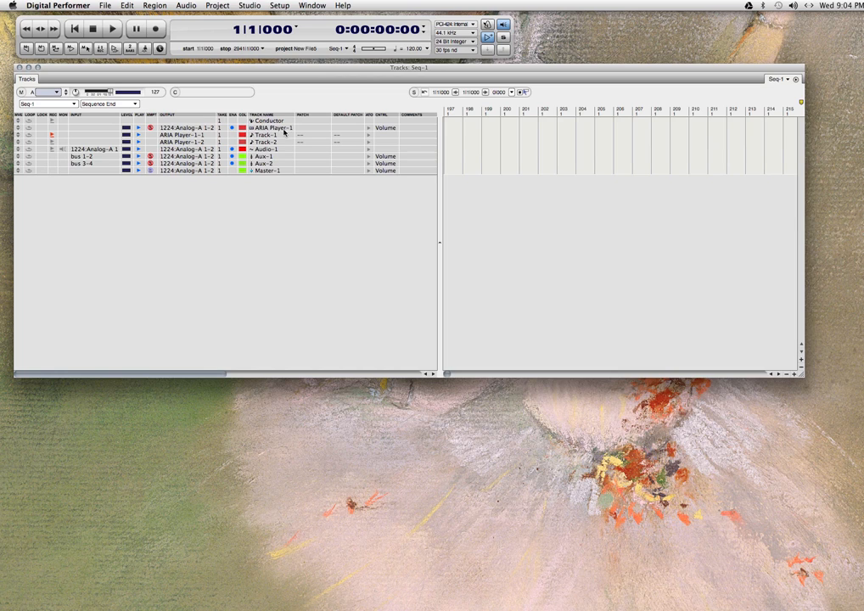
Open the ARIA Player-1 instrument window to review which instruments are loaded in its slots, and close it.
{"action": "double_click", "coordinate": [270, 130]}
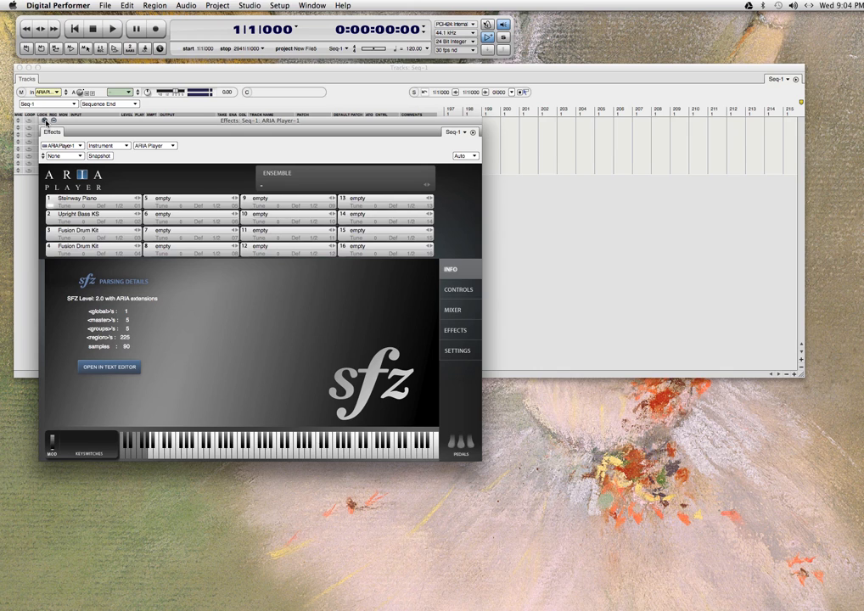
{"action": "left_click", "coordinate": [45, 121]}
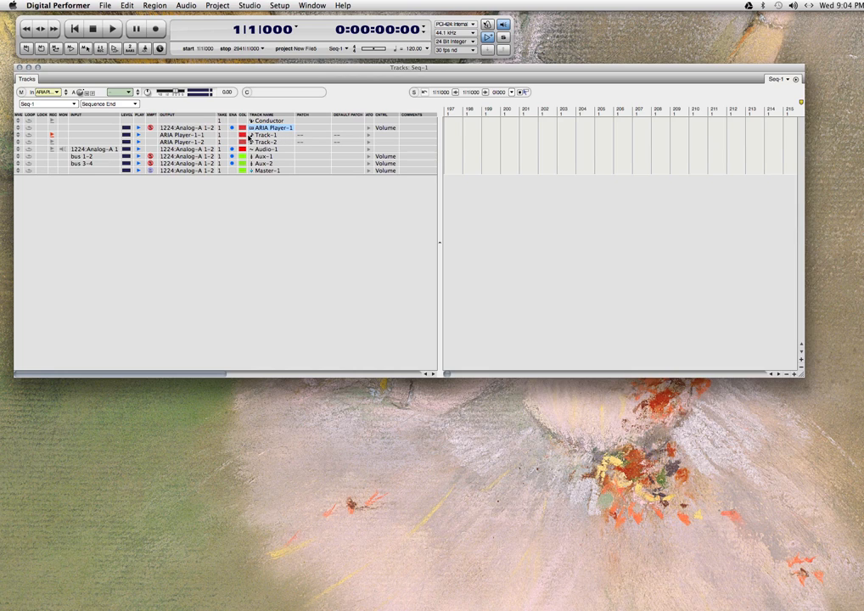
Rename the MIDI track Track-1 as Piano and record-enable it.
{"action": "double_click", "coordinate": [266, 138]}
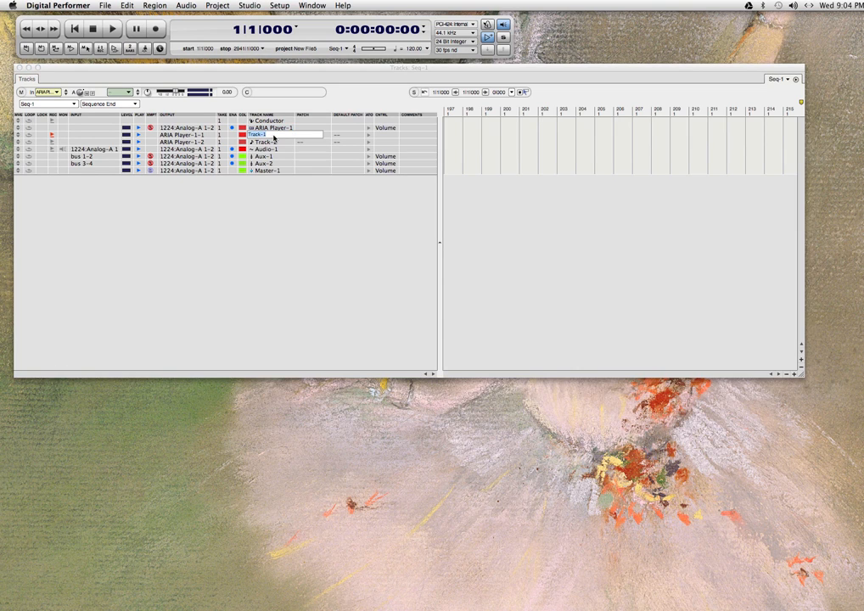
{"action": "type", "text": "Piano"}
{"action": "key", "text": "Return"}
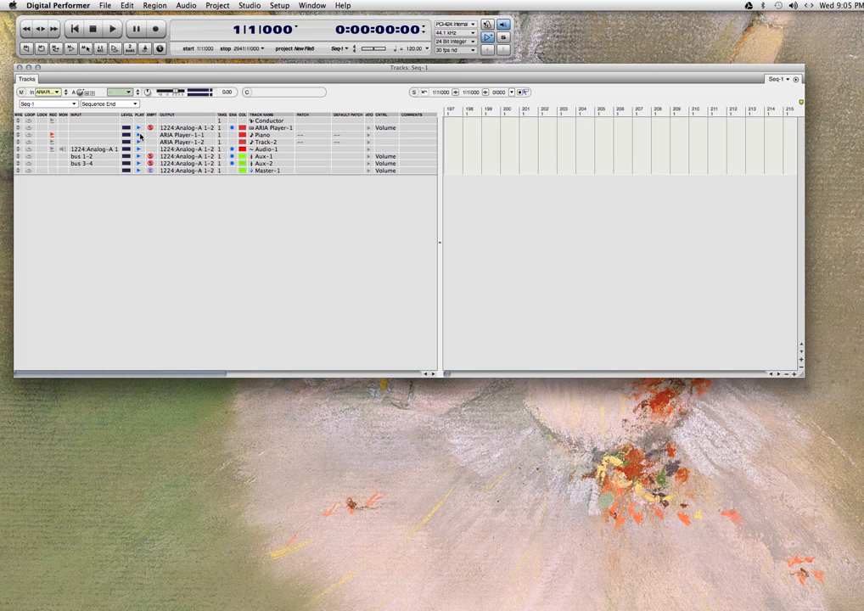
{"action": "left_click", "coordinate": [54, 136]}
Rename the MIDI track Track-2 as bass.
{"action": "double_click", "coordinate": [269, 144]}
{"action": "type", "text": "bus"}
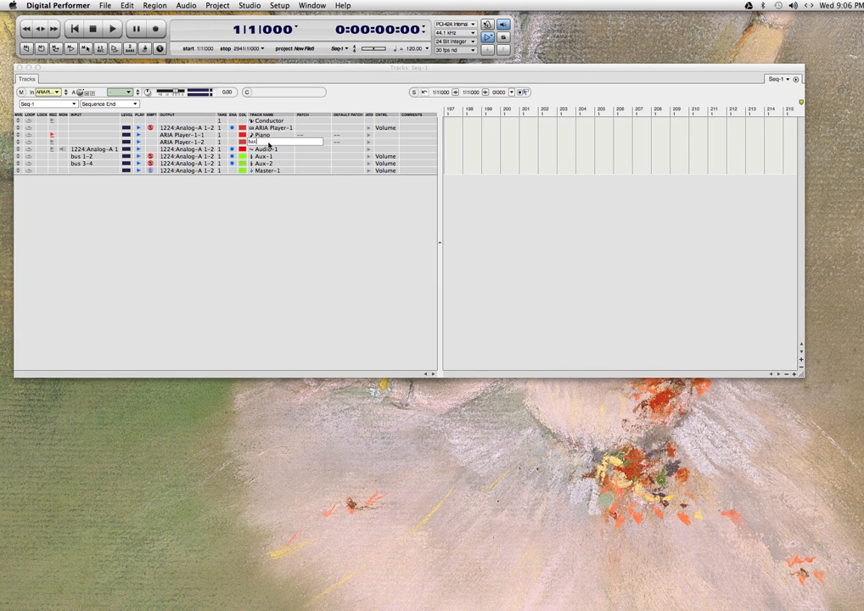
{"action": "key", "text": "Return"}
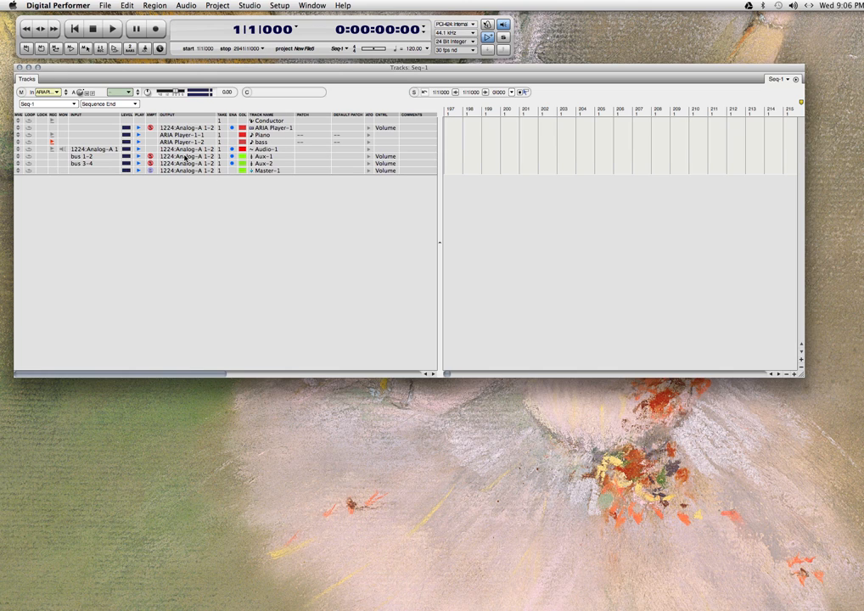
Add a new MIDI track directly below the bass track.
{"action": "left_click", "coordinate": [263, 151]}
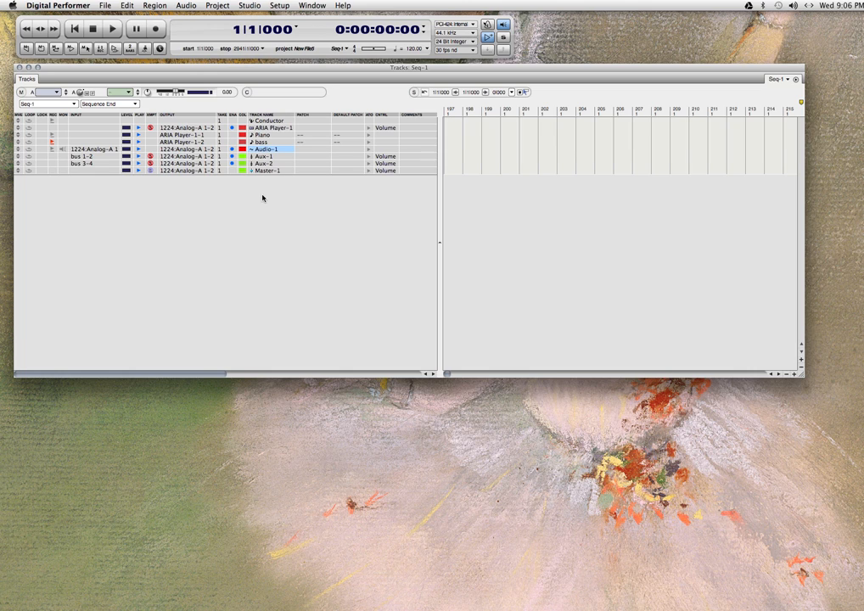
{"action": "left_click", "coordinate": [262, 143]}
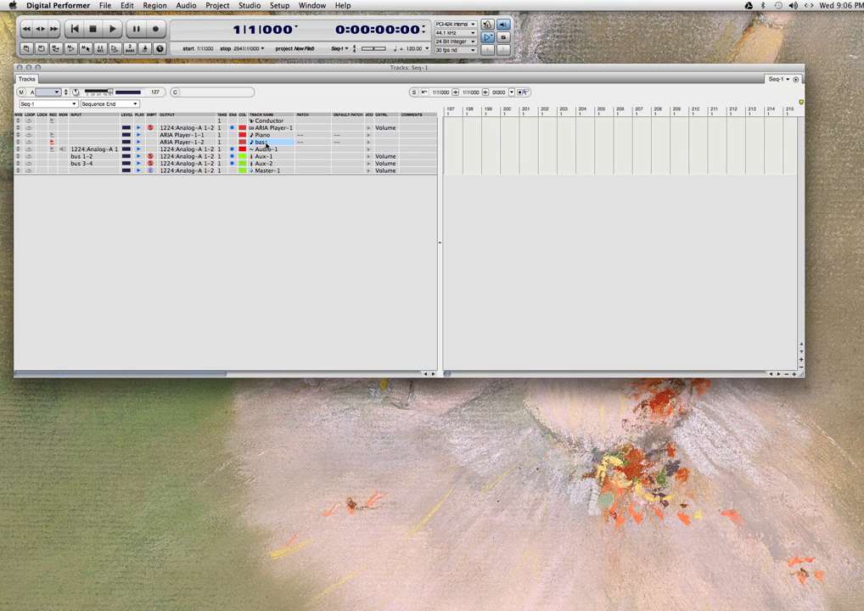
{"action": "left_click", "coordinate": [237, 5]}
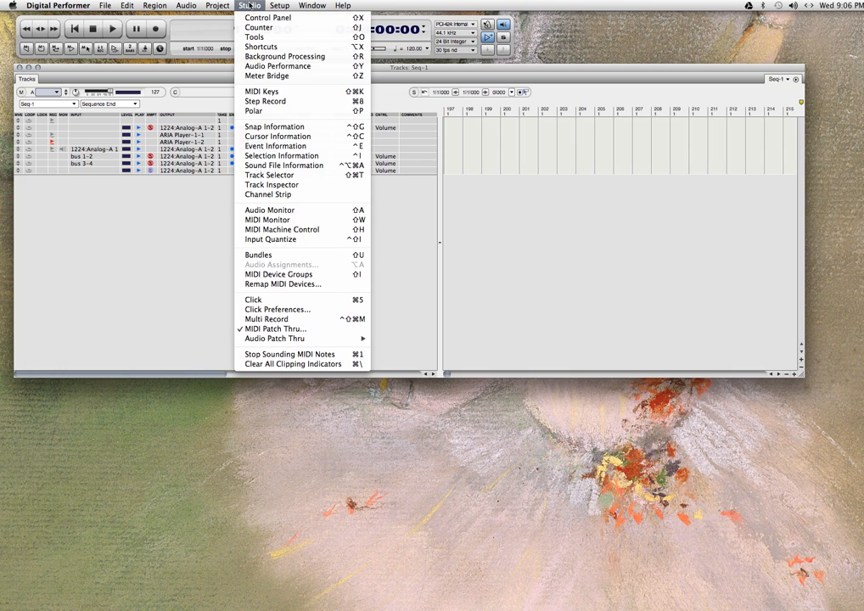
{"action": "mouse_move", "coordinate": [228, 5]}
{"action": "left_click", "coordinate": [261, 230]}
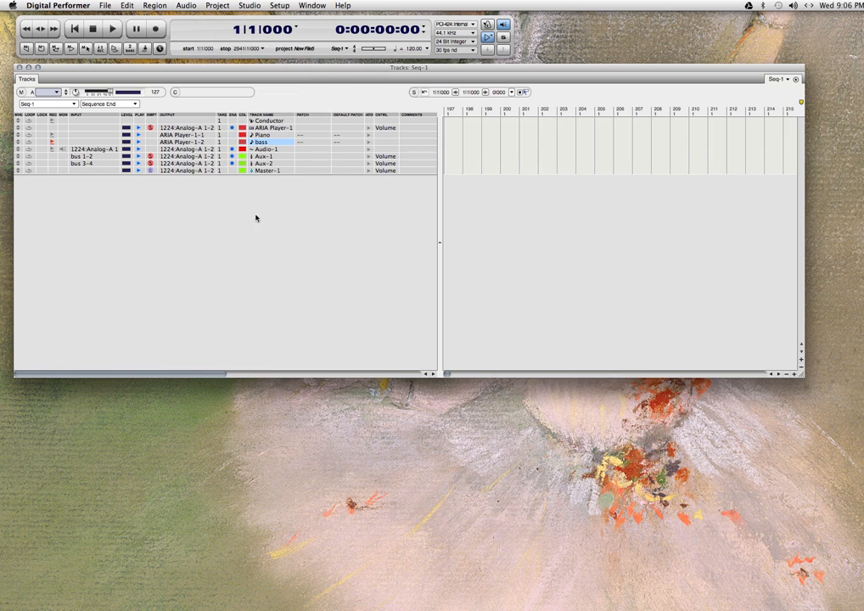
{"action": "left_click", "coordinate": [218, 7]}
{"action": "mouse_move", "coordinate": [327, 18]}
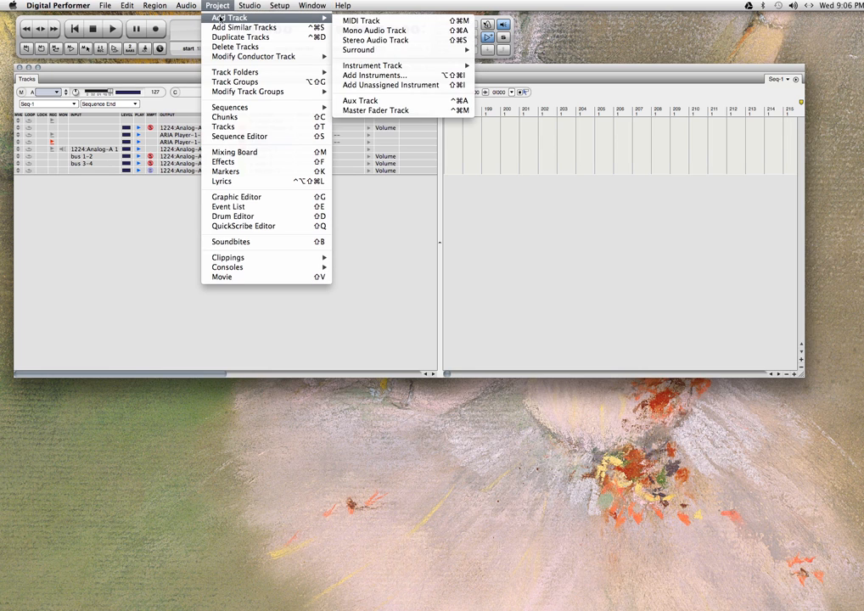
{"action": "left_click", "coordinate": [285, 20]}
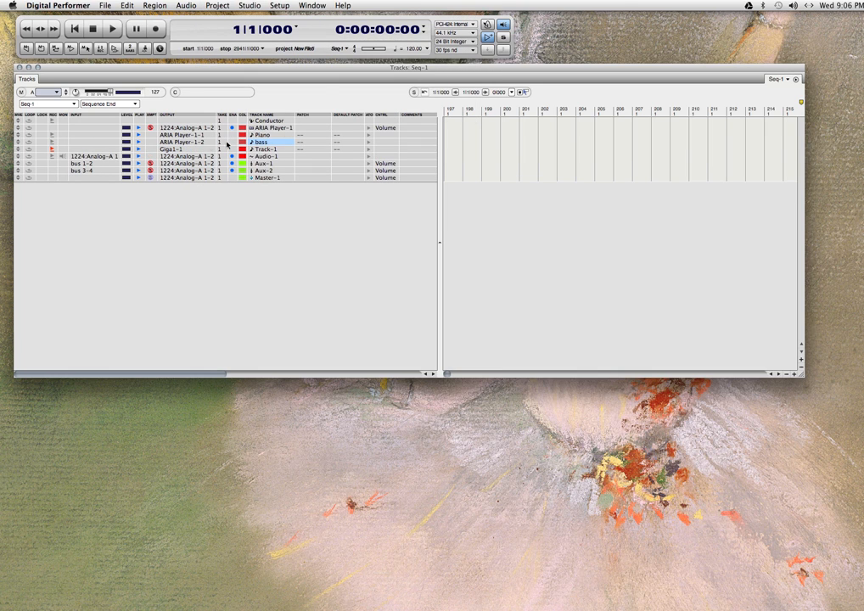
Move the new MIDI track to the end of the track list and return it to just below bass.
{"action": "left_click_drag", "start_coordinate": [17, 152], "coordinate": [21, 191]}
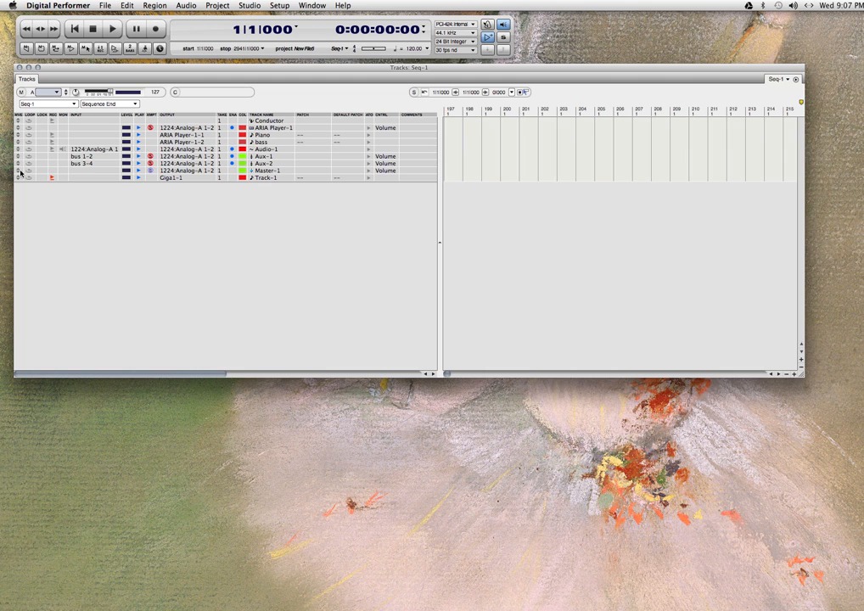
{"action": "left_click_drag", "start_coordinate": [18, 176], "coordinate": [19, 150]}
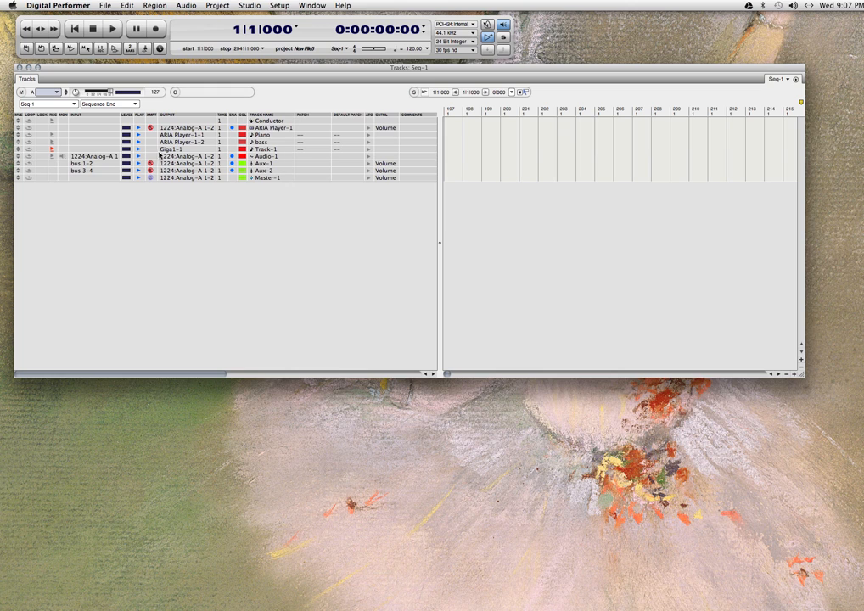
Rename the new MIDI track as drum1 and route its output to ARIA Player-1-3.
{"action": "double_click", "coordinate": [265, 150]}
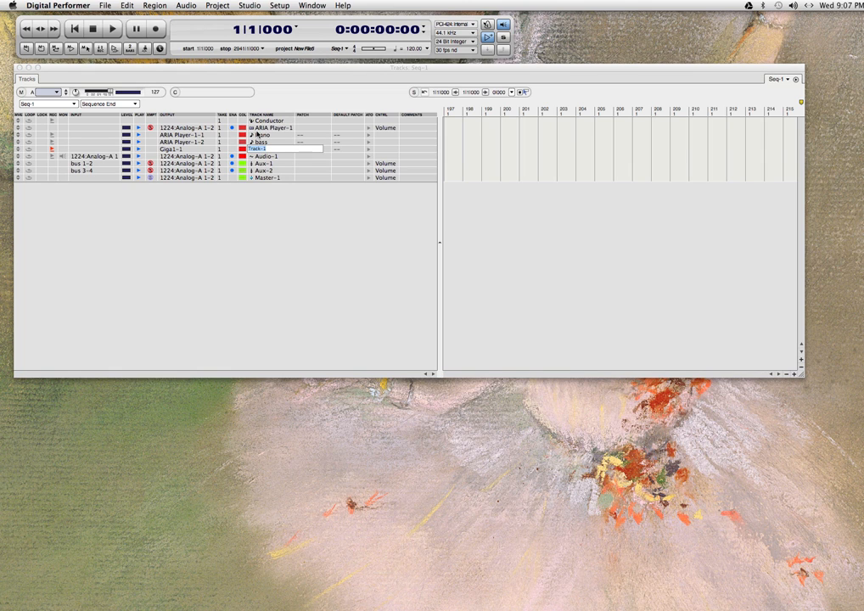
{"action": "type", "text": "drum"}
{"action": "key", "text": "Return"}
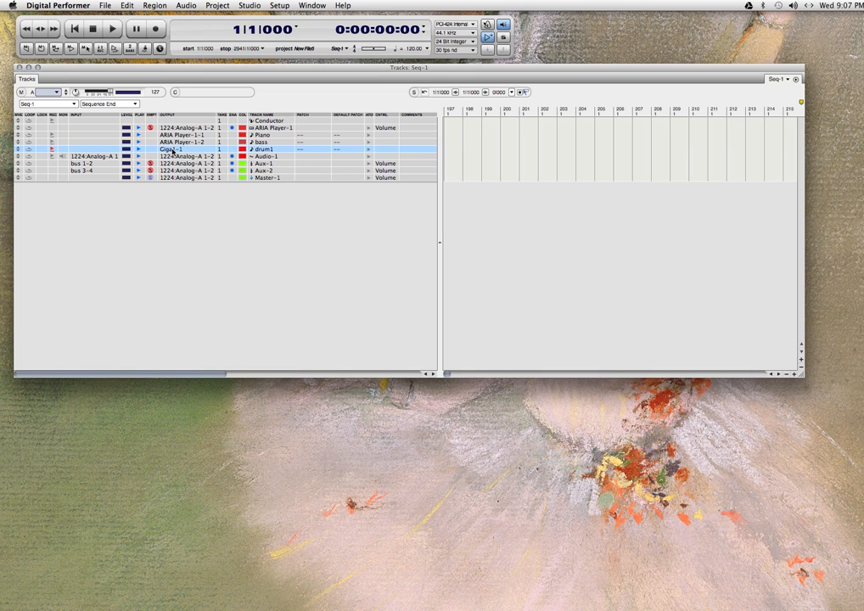
{"action": "left_click", "coordinate": [173, 151]}
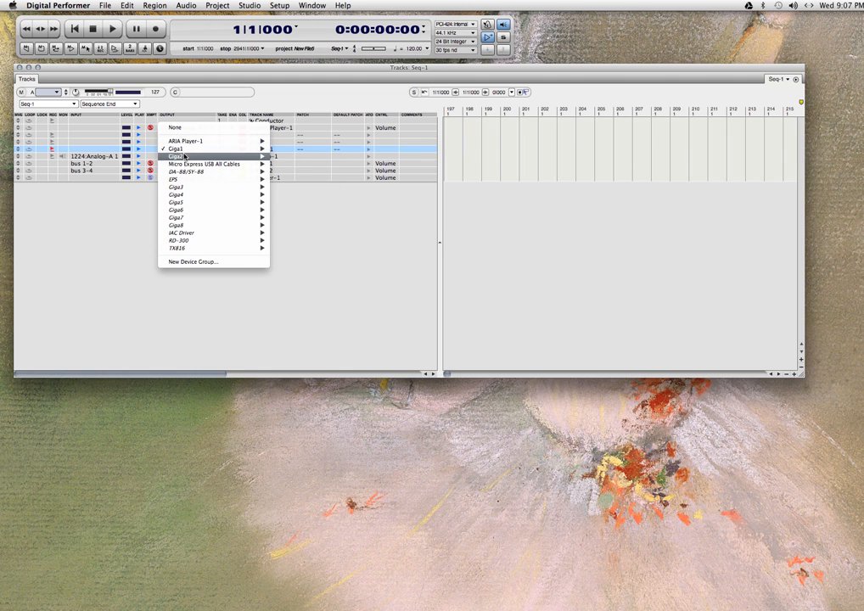
{"action": "mouse_move", "coordinate": [189, 142]}
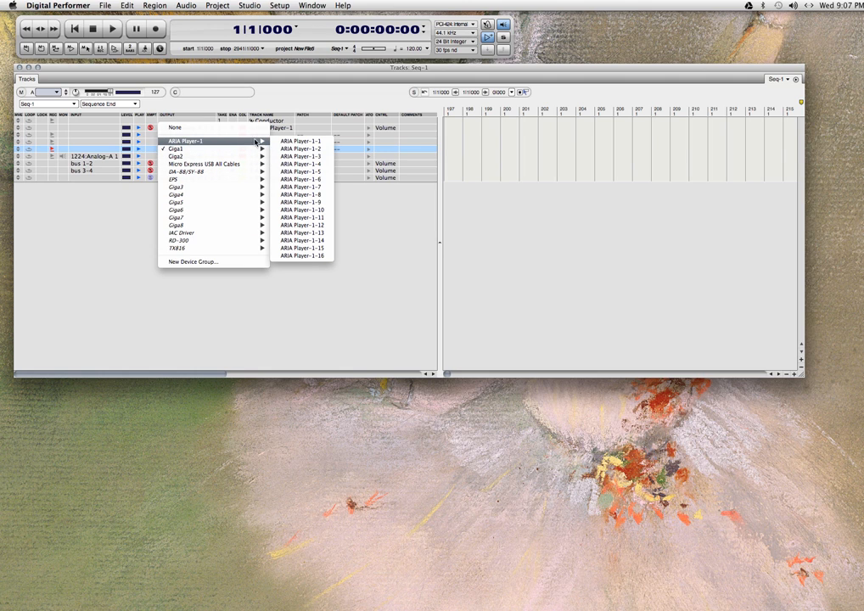
{"action": "left_click", "coordinate": [313, 156]}
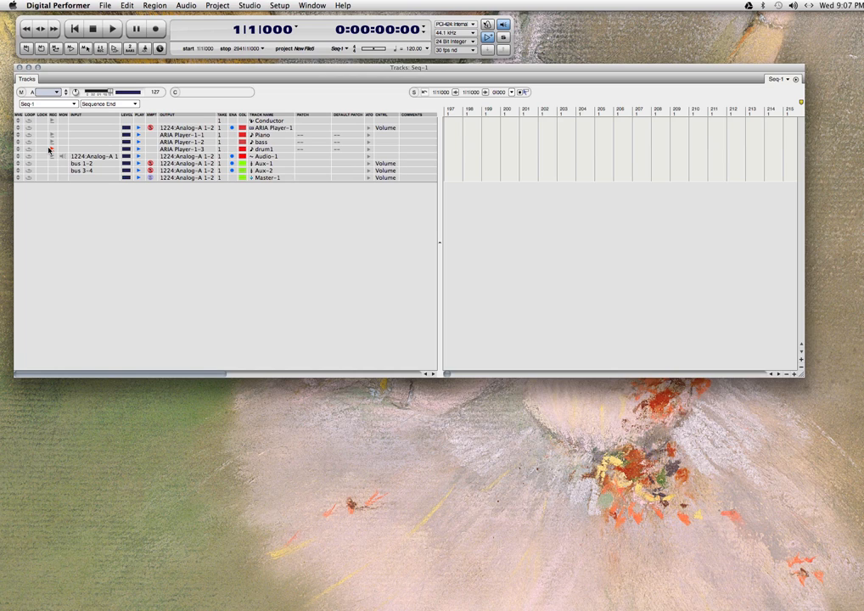
{"action": "left_click", "coordinate": [51, 150]}
Add another MIDI track directly below the drum1 track.
{"action": "left_click", "coordinate": [267, 150]}
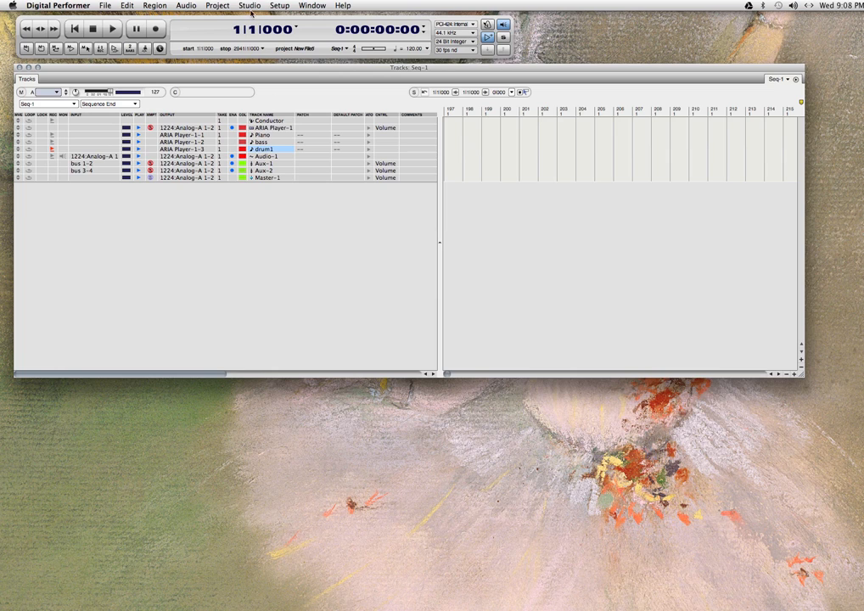
{"action": "left_click", "coordinate": [223, 7]}
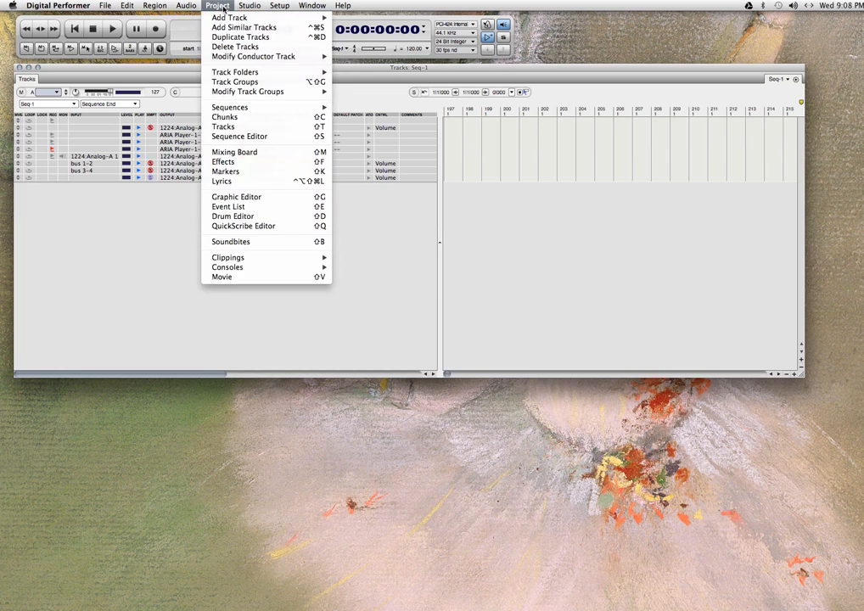
{"action": "mouse_move", "coordinate": [305, 18]}
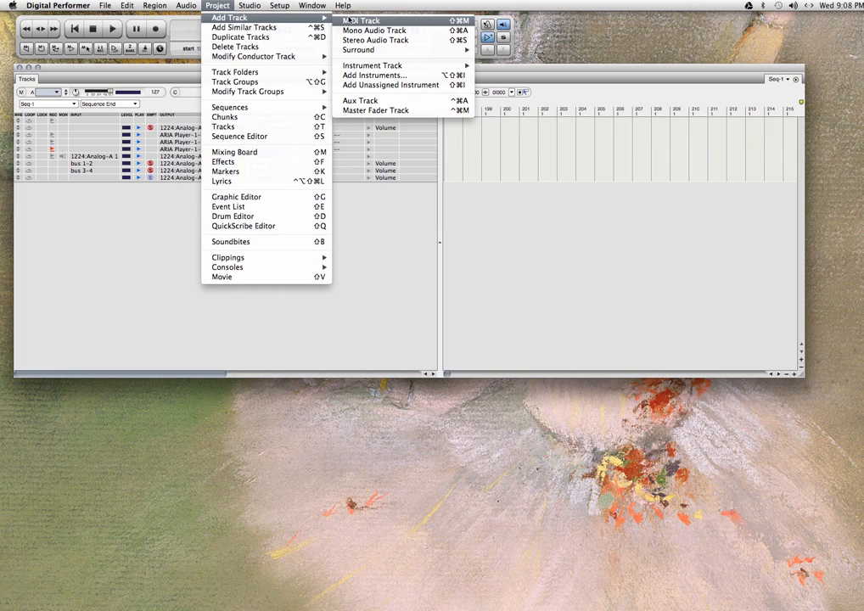
{"action": "left_click", "coordinate": [348, 19]}
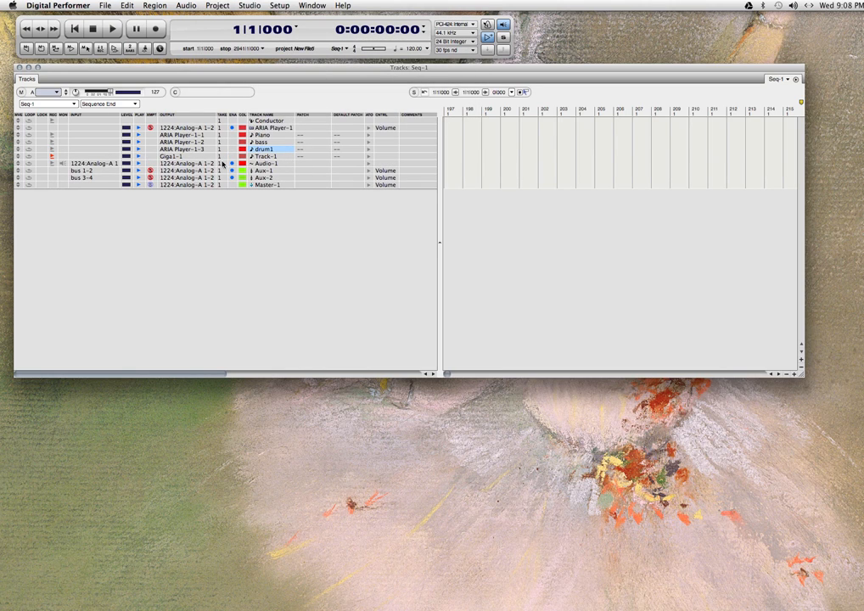
Rename the MIDI track below drum1 as drum2.
{"action": "double_click", "coordinate": [265, 158]}
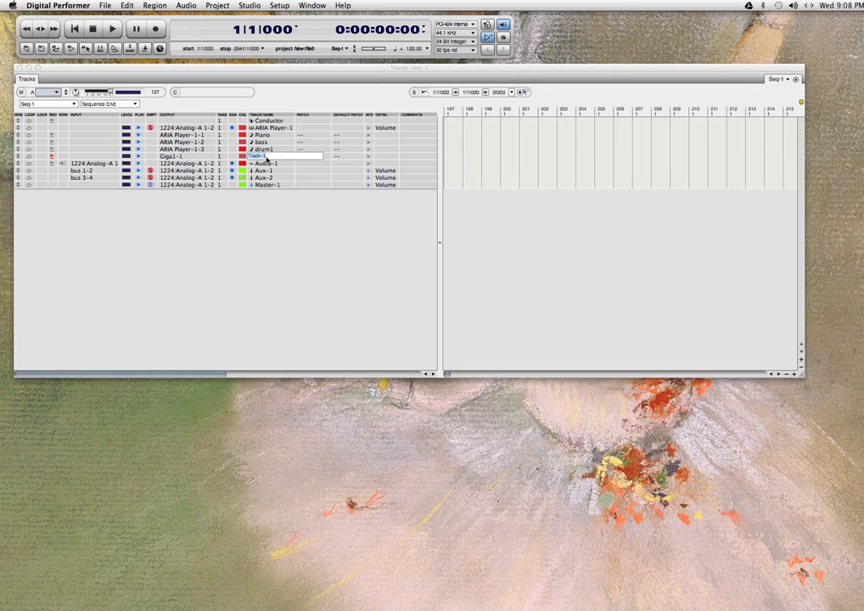
{"action": "type", "text": "d"}
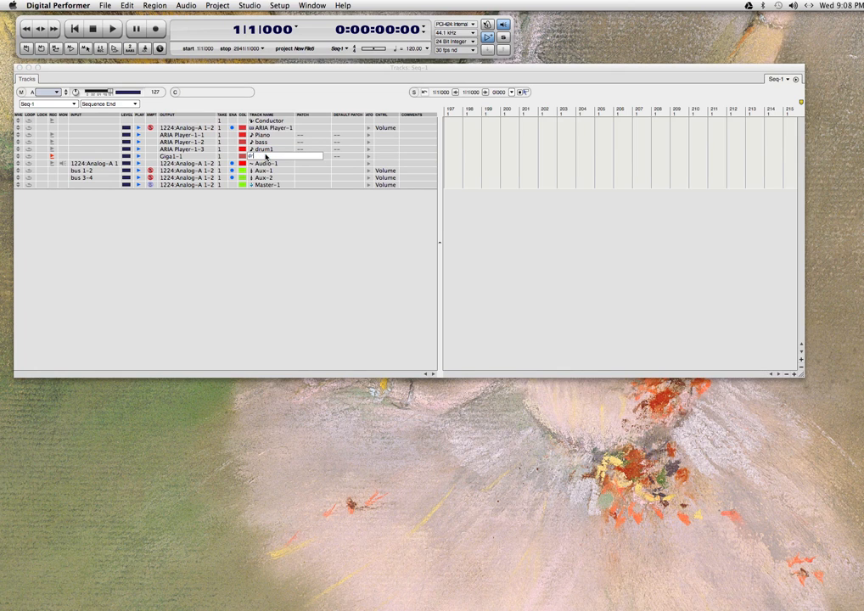
{"action": "type", "text": "rum2"}
{"action": "key", "text": "BackSpace"}
{"action": "key", "text": "BackSpace"}
{"action": "key", "text": "BackSpace"}
{"action": "type", "text": "m2"}
{"action": "key", "text": "Return"}
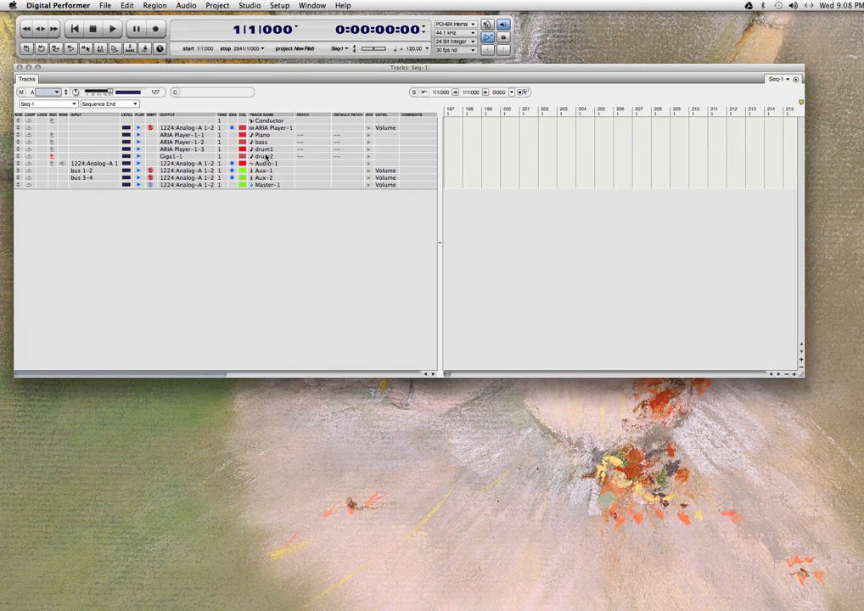
Route the drum2 track's output to ARIA Player-1-4 and record-enable the drum1 track.
{"action": "left_click", "coordinate": [175, 158]}
{"action": "mouse_move", "coordinate": [204, 148]}
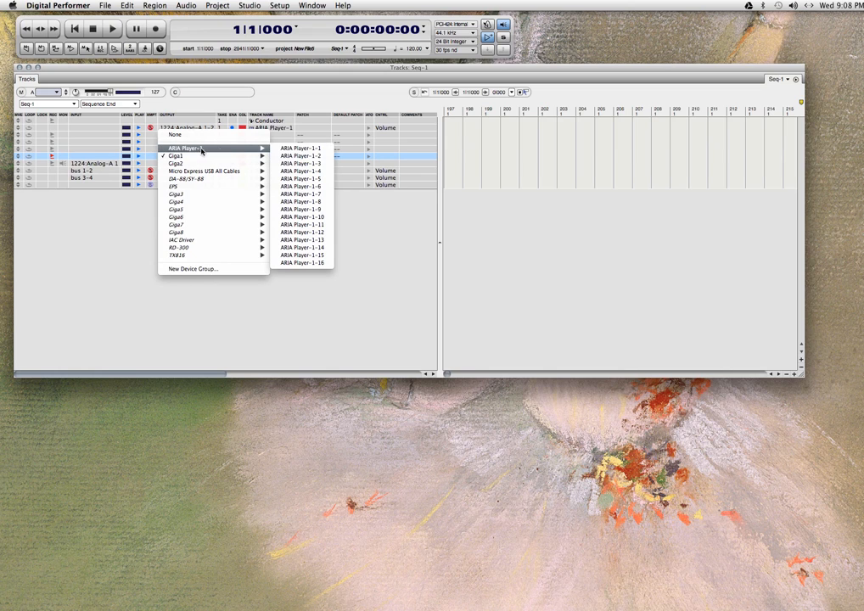
{"action": "left_click", "coordinate": [296, 171]}
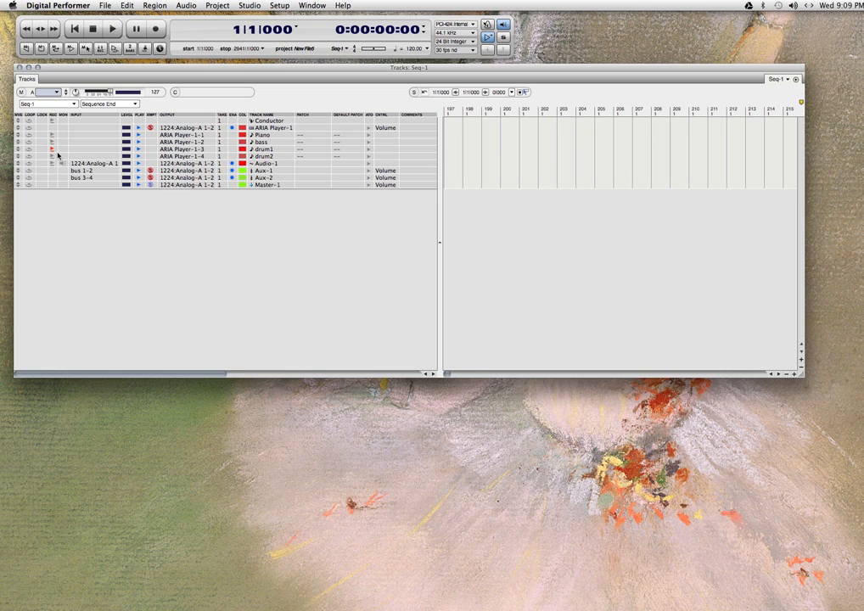
{"action": "left_click", "coordinate": [56, 154]}
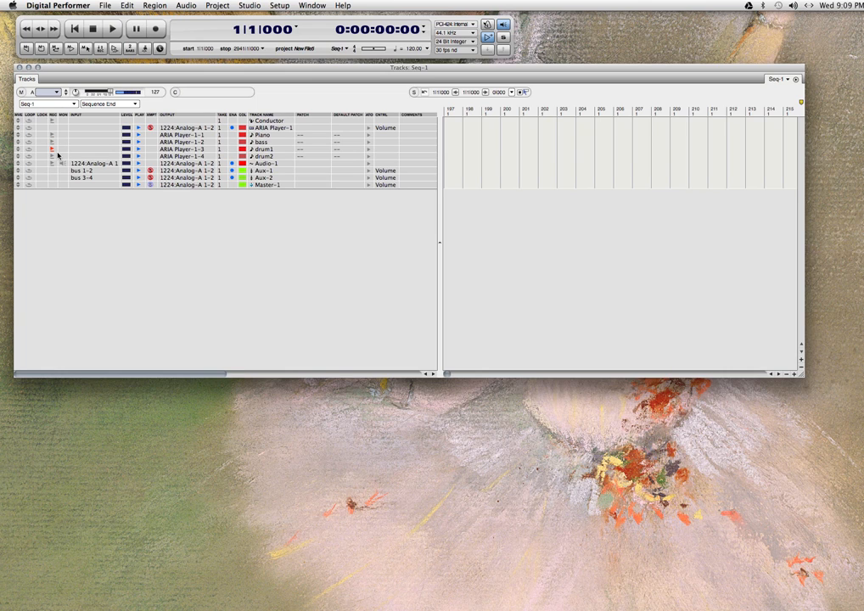